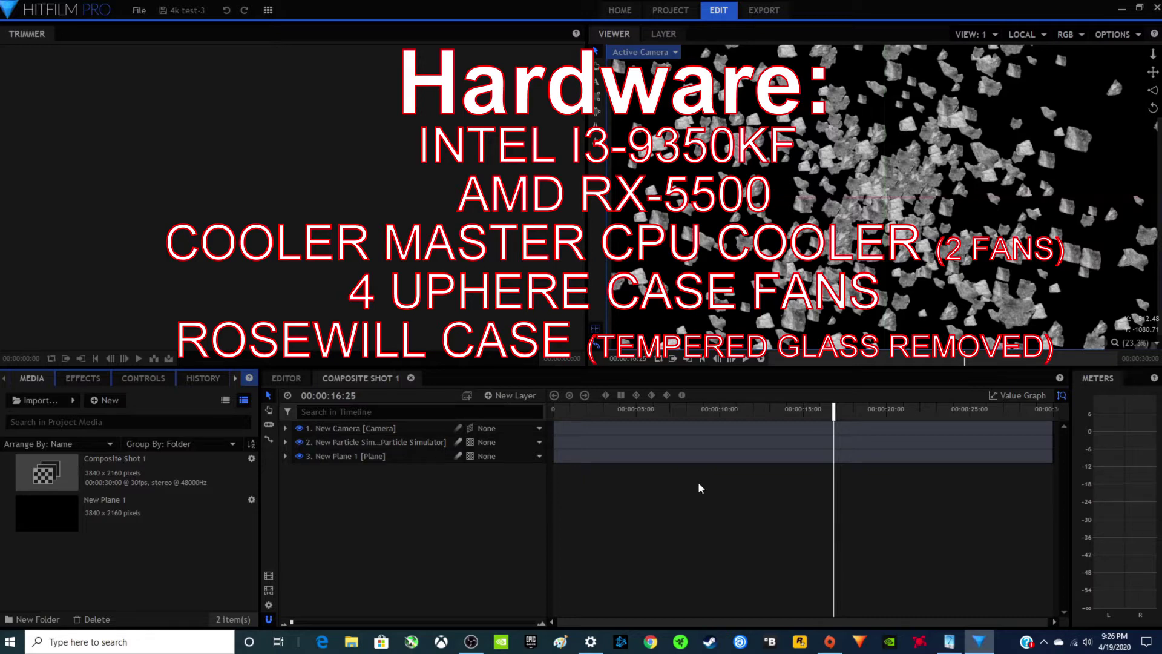
# - Check XTU's core ratio multipliers (46, 45, 44, 44), then return to HitFilm's Composite Shot 1
pyautogui.click(950, 646)
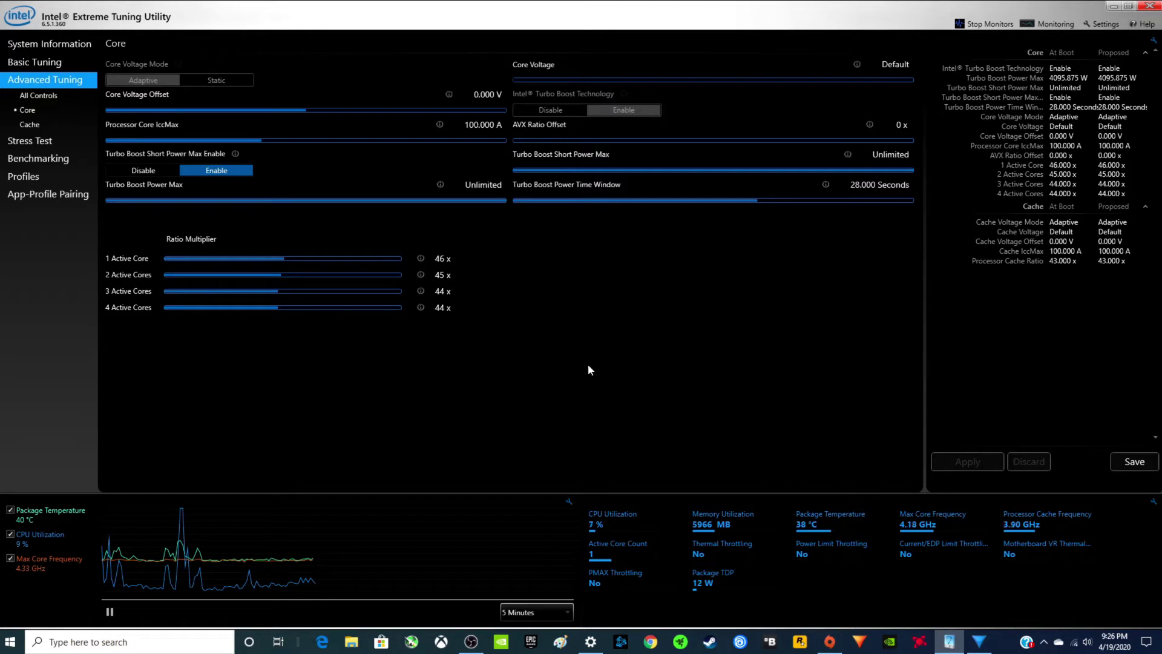
pyautogui.moveTo(457, 277)
pyautogui.click(979, 640)
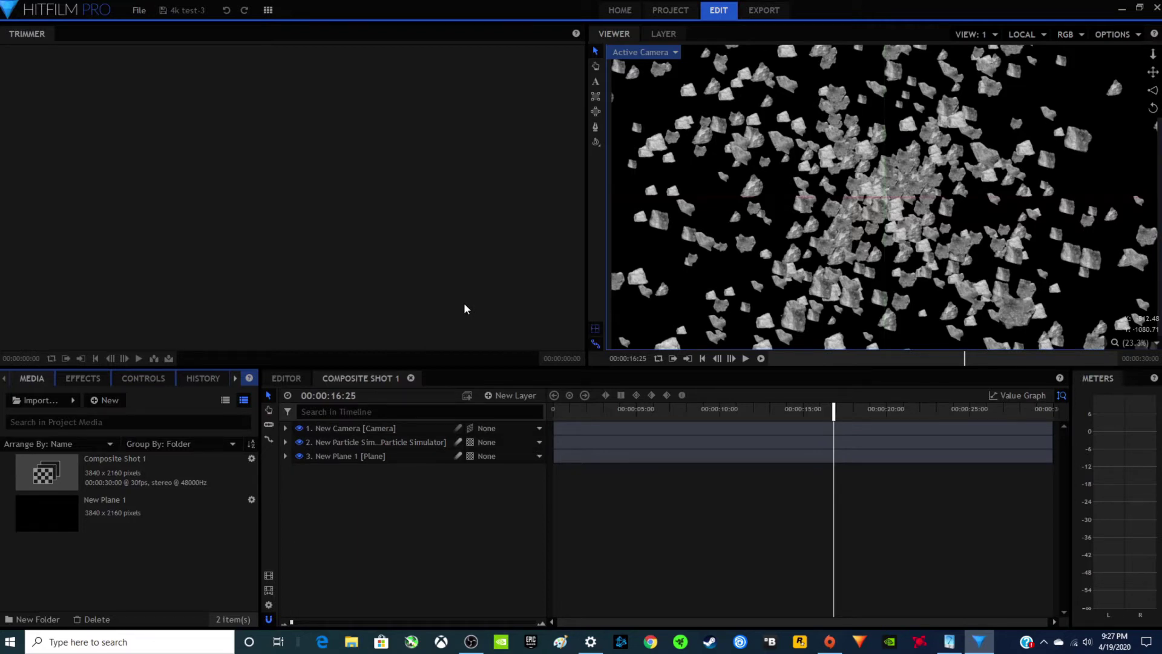
# - Queue Composite Shot 1, clear the ten finished tasks, and export it in 1 minute 9 seconds
pyautogui.click(270, 577)
pyautogui.click(585, 357)
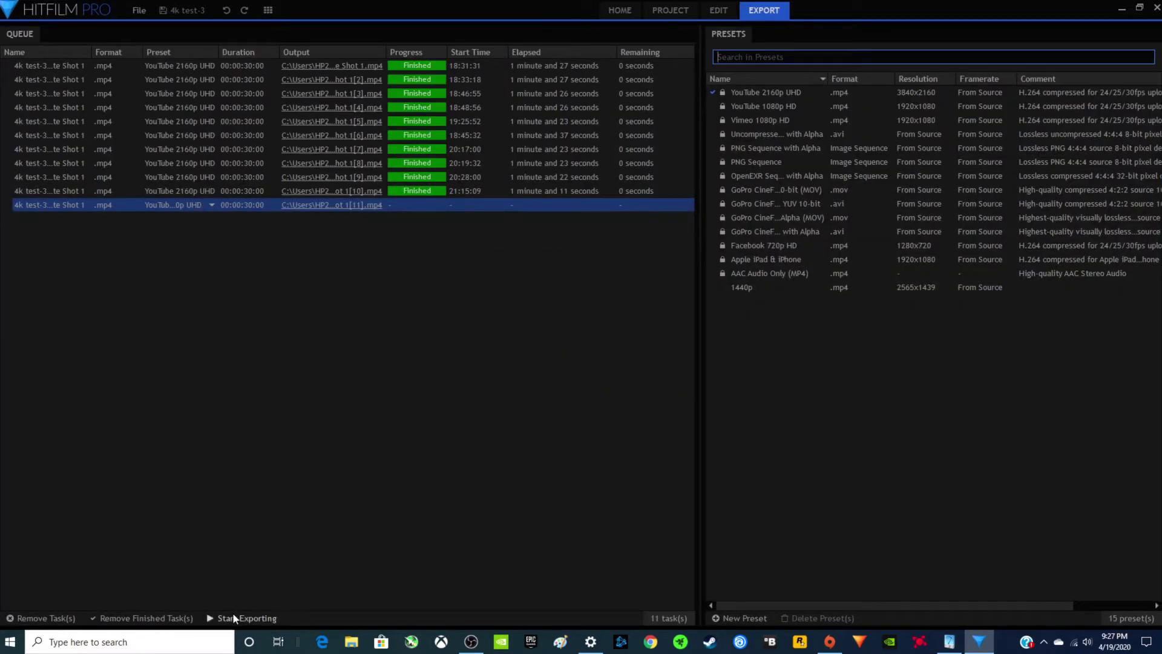
pyautogui.click(128, 618)
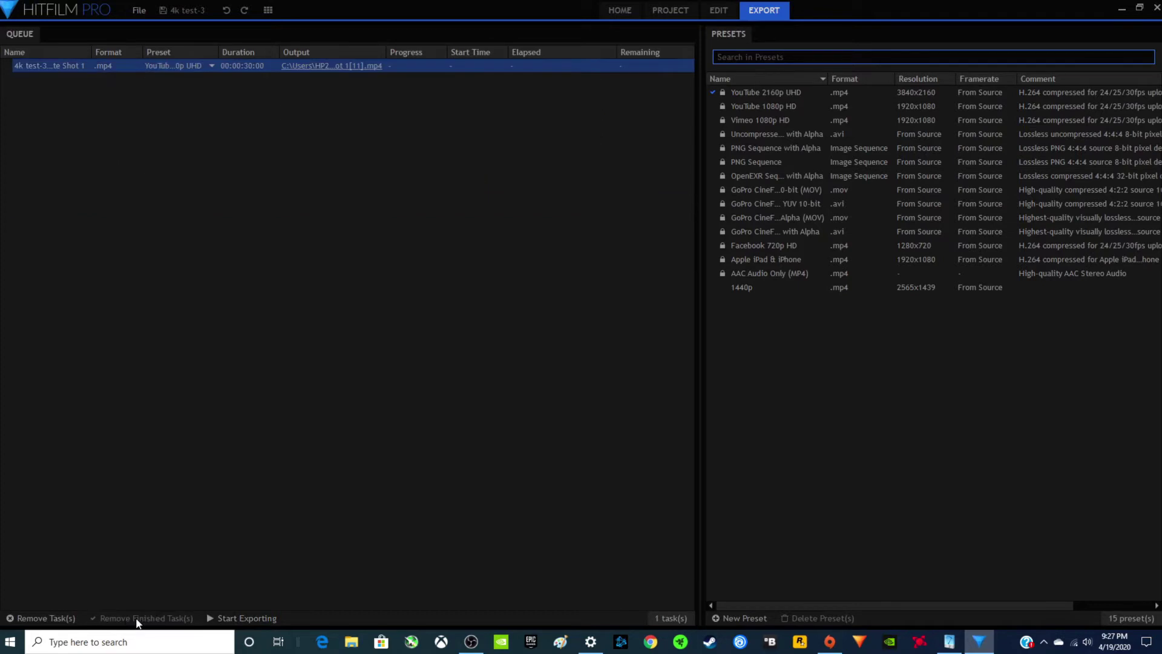
pyautogui.click(231, 619)
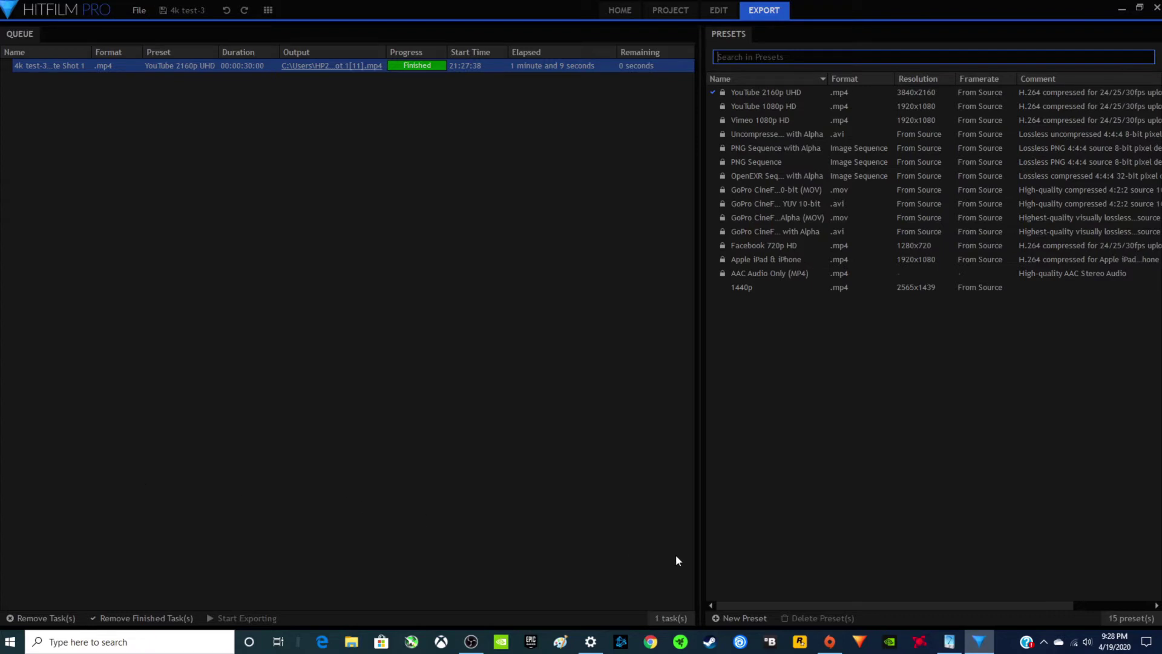
# - Raise the 2, 3 and 4 Active Cores ratios so all four cores run 46x, and apply
pyautogui.click(948, 642)
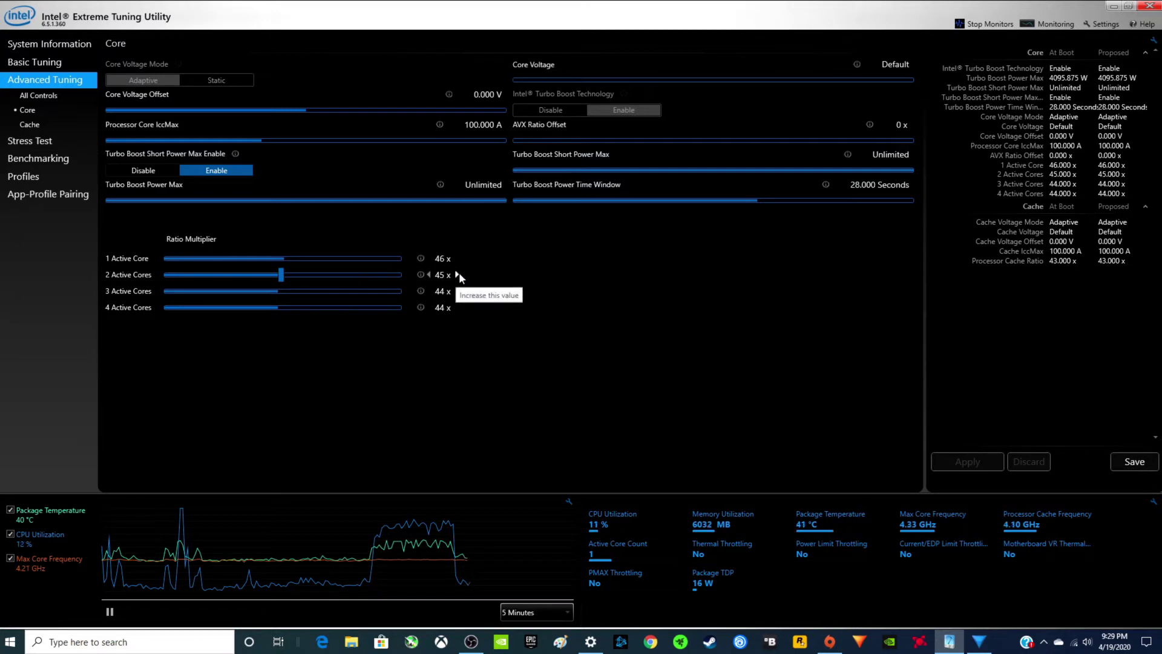
pyautogui.click(456, 274)
pyautogui.click(457, 291)
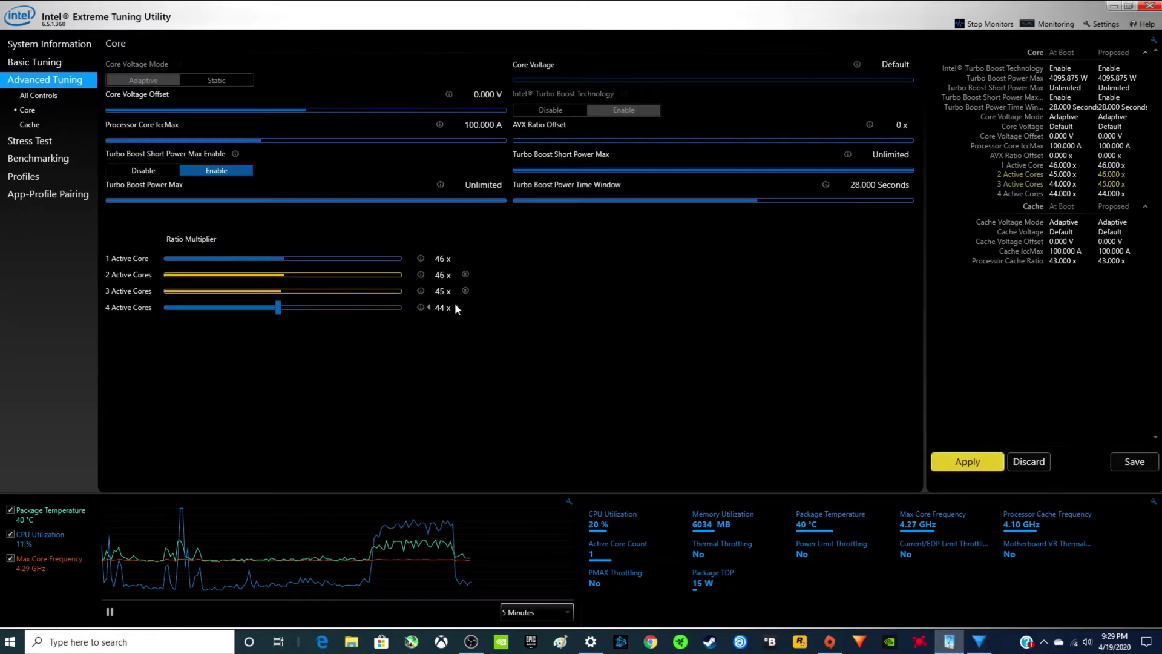
pyautogui.click(456, 291)
pyautogui.click(456, 308)
pyautogui.click(456, 307)
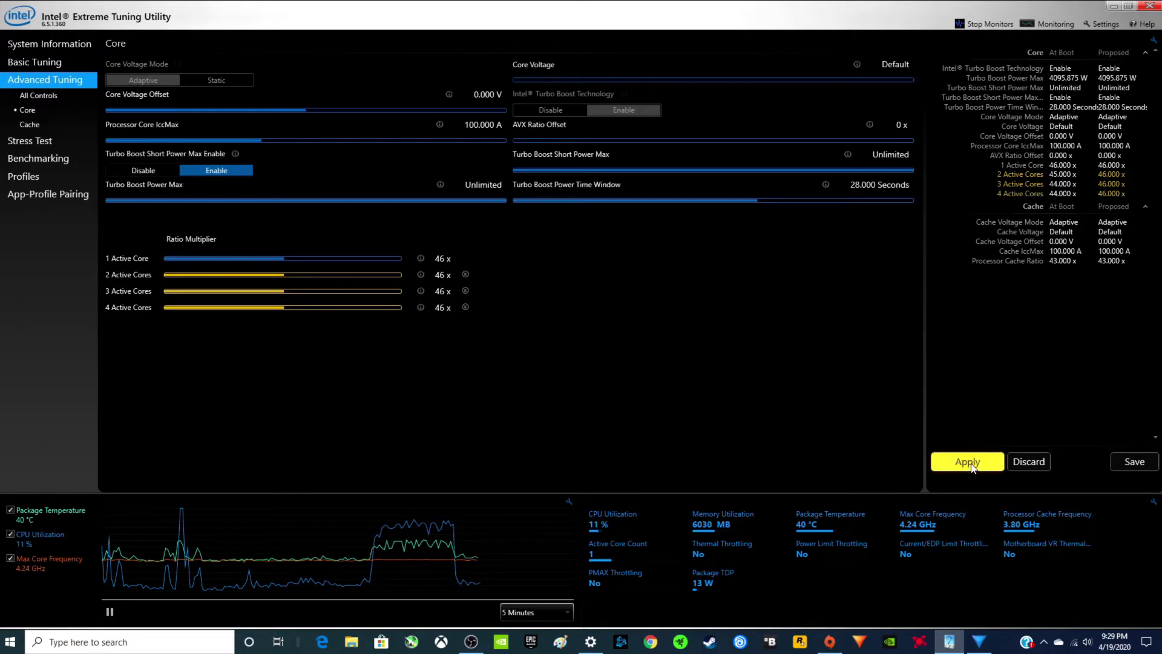
pyautogui.click(970, 463)
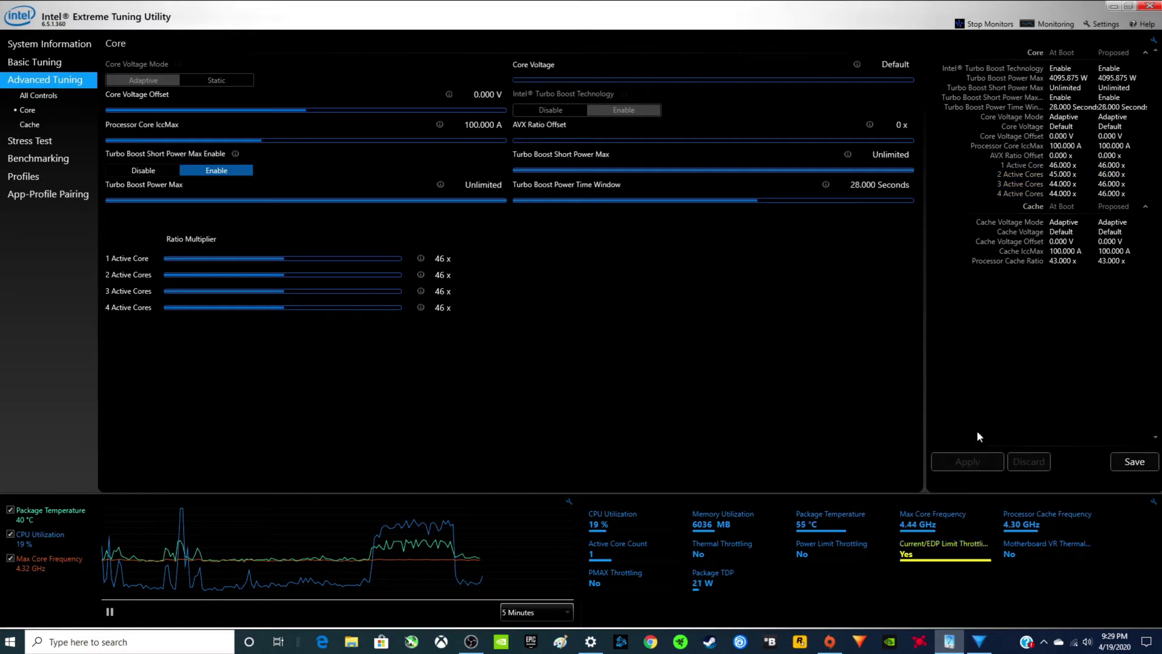
# - Save the 46x tuning settings as XTU profile '46'
pyautogui.click(1124, 460)
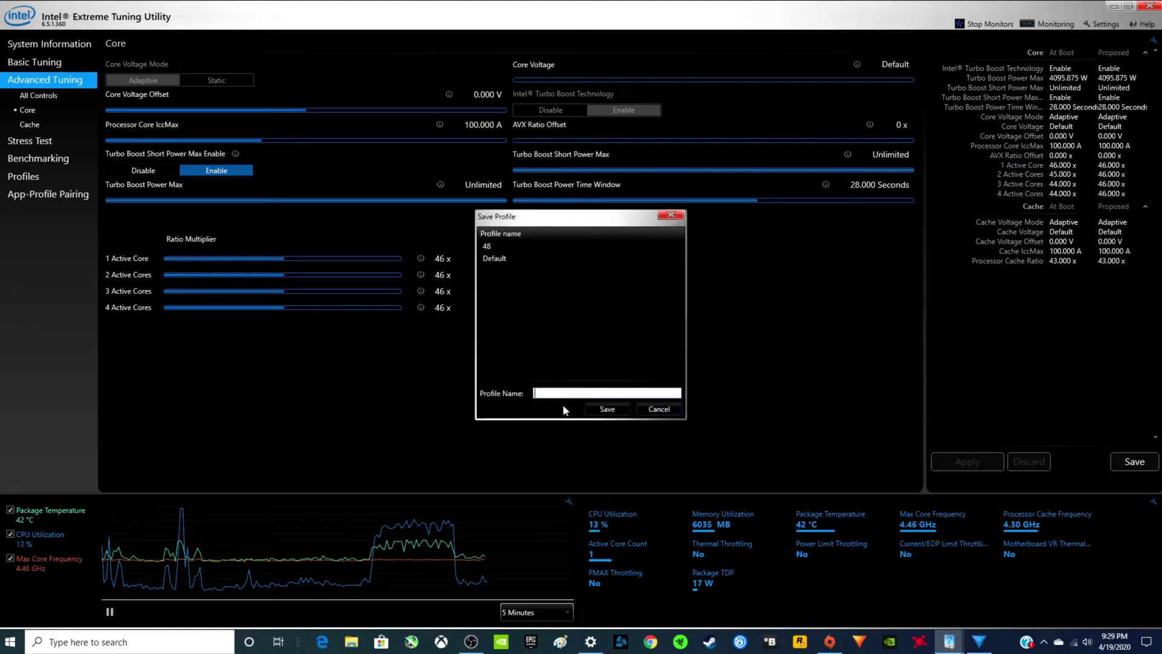
pyautogui.write('46')
pyautogui.click(609, 409)
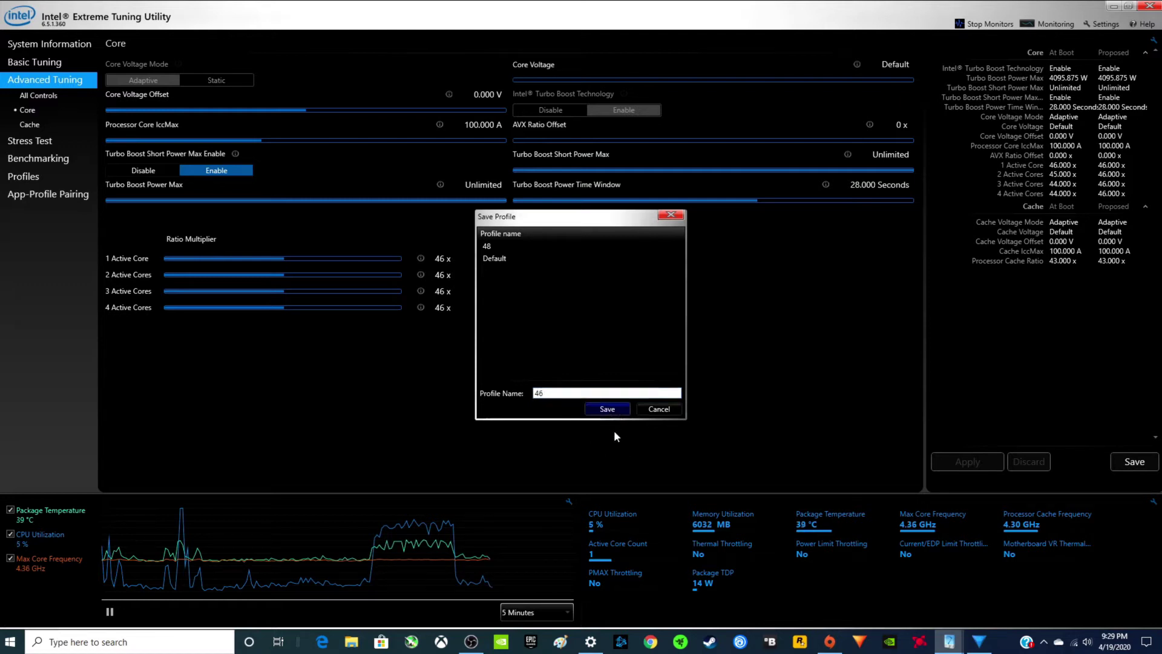
# - Queue the composite again and export a second 4k test-3 task, finishing in 1:07
pyautogui.click(980, 640)
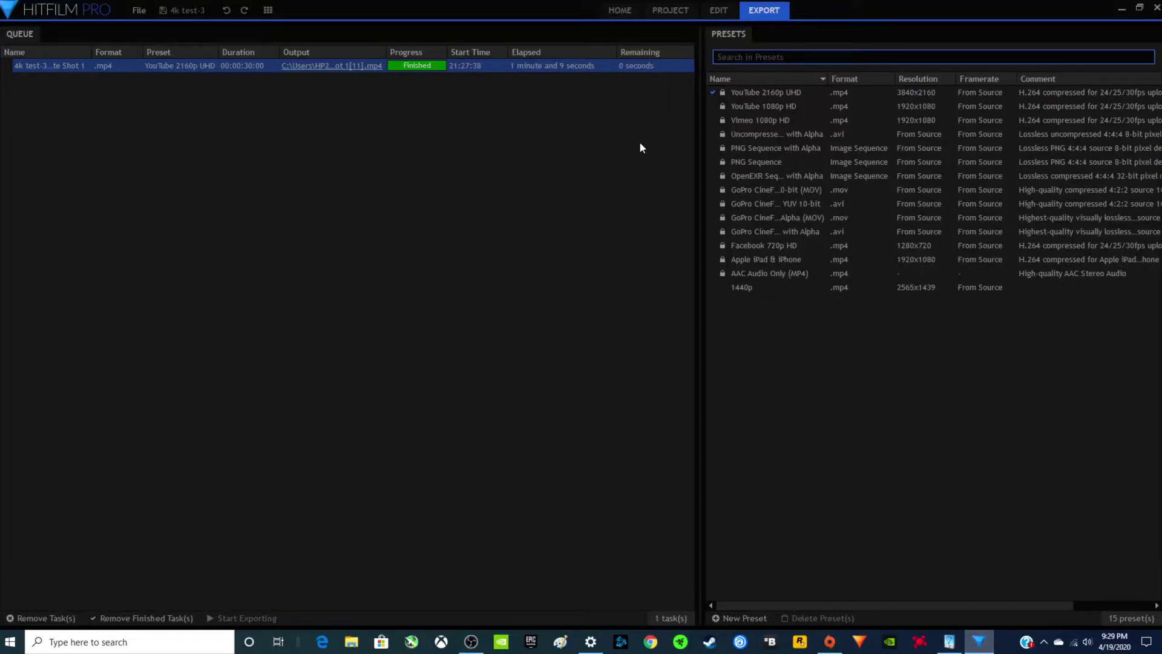
pyautogui.click(719, 10)
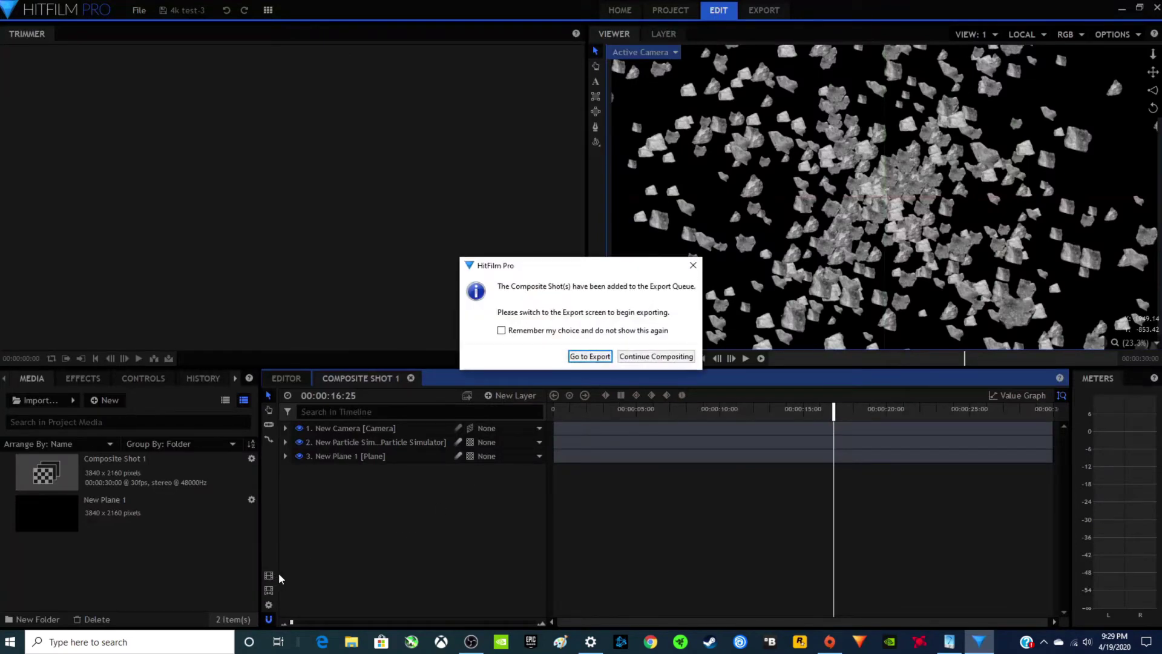
pyautogui.click(590, 356)
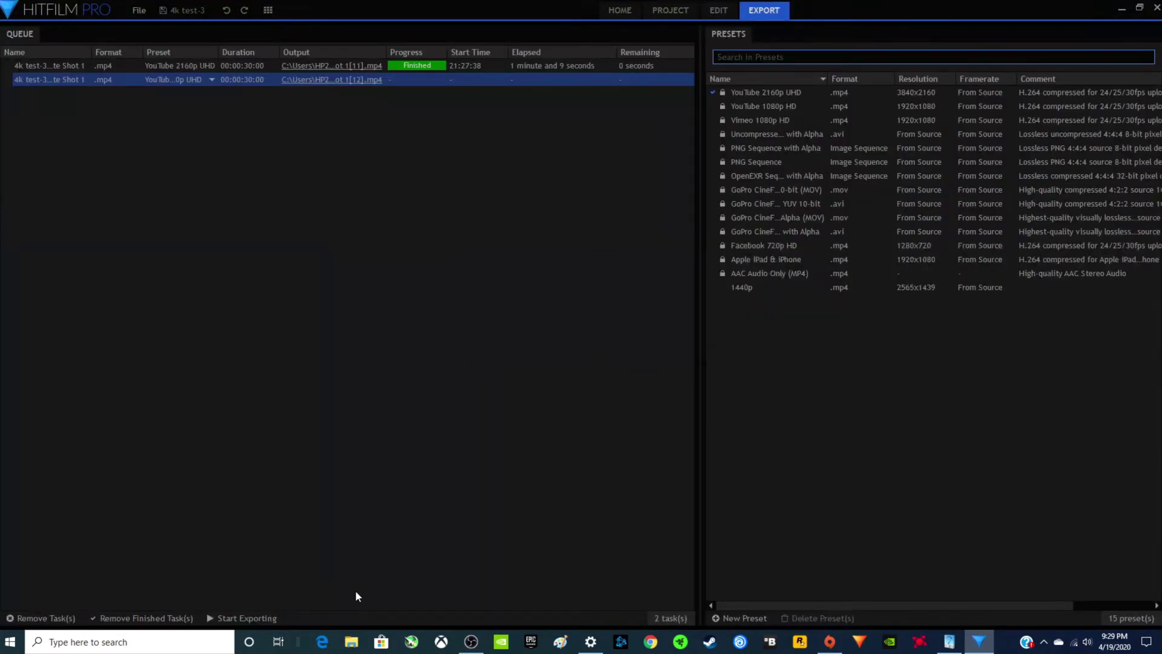
pyautogui.click(247, 617)
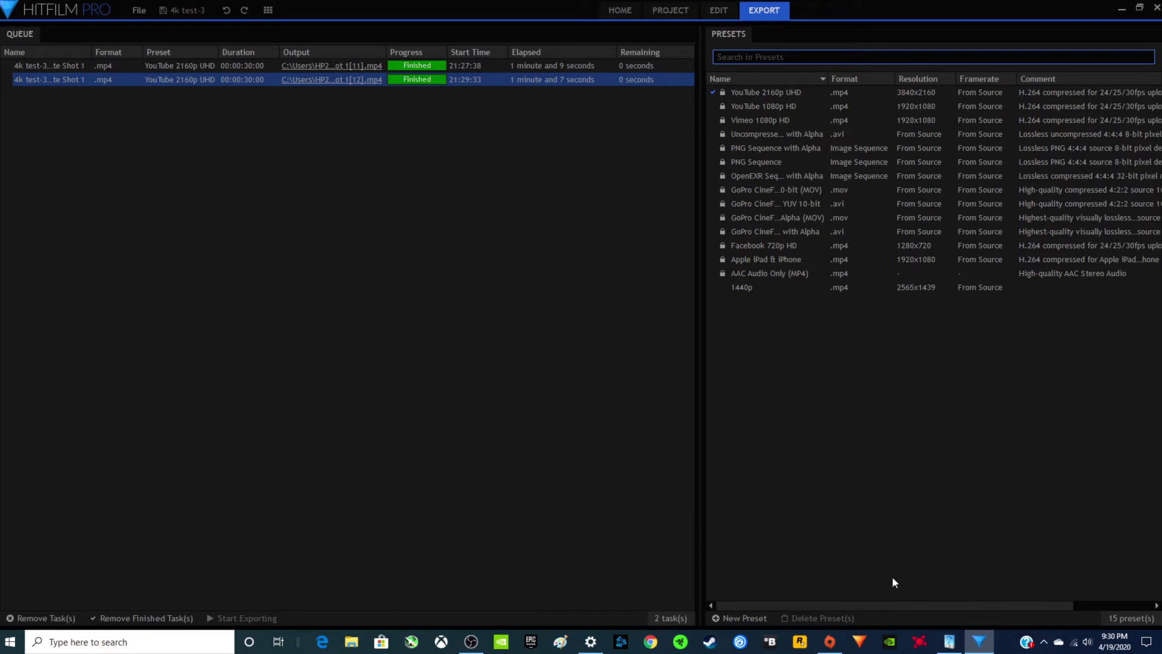
# - Raise the Active Cores ratio multipliers to 47x and apply them
pyautogui.click(949, 645)
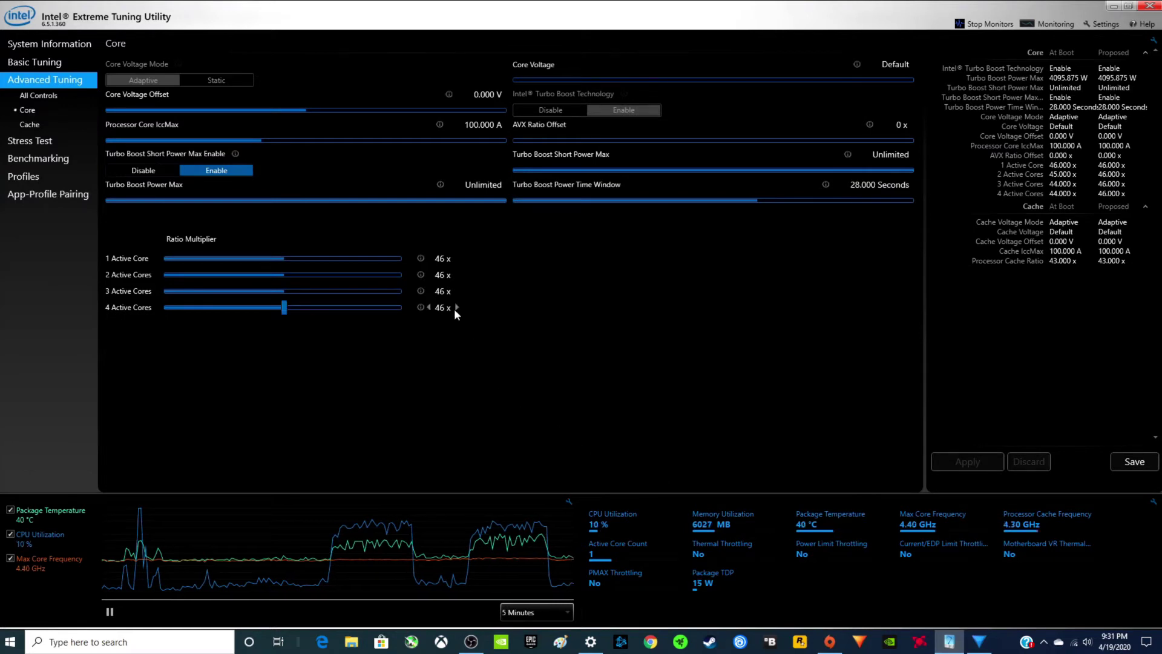
pyautogui.moveTo(422, 274)
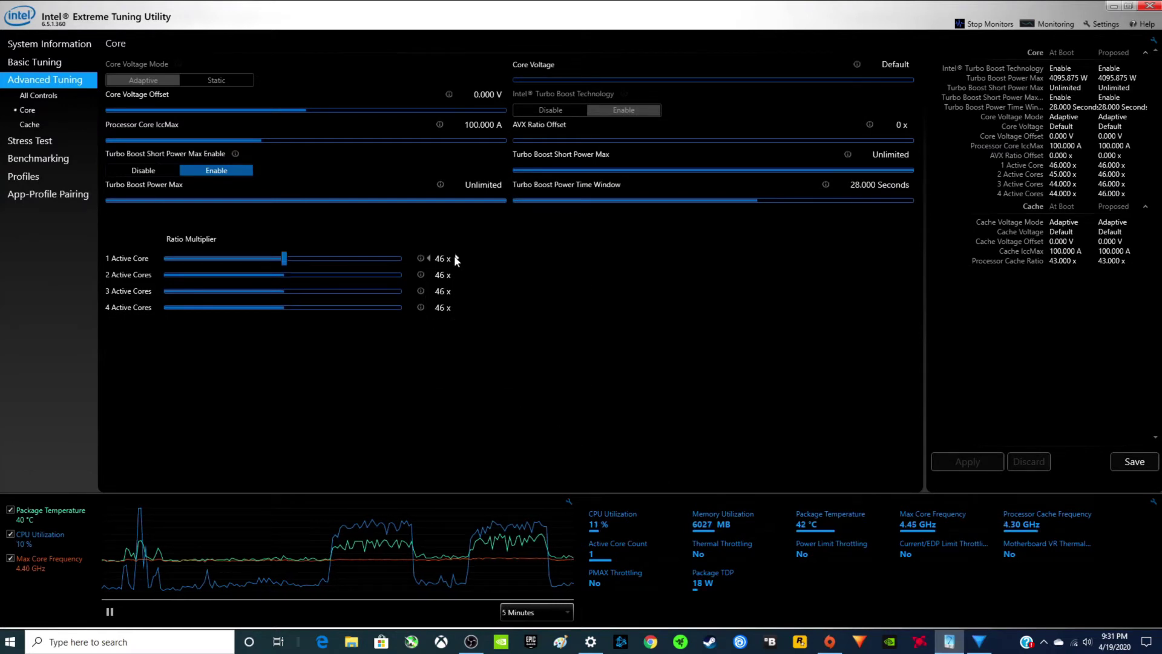
pyautogui.click(456, 307)
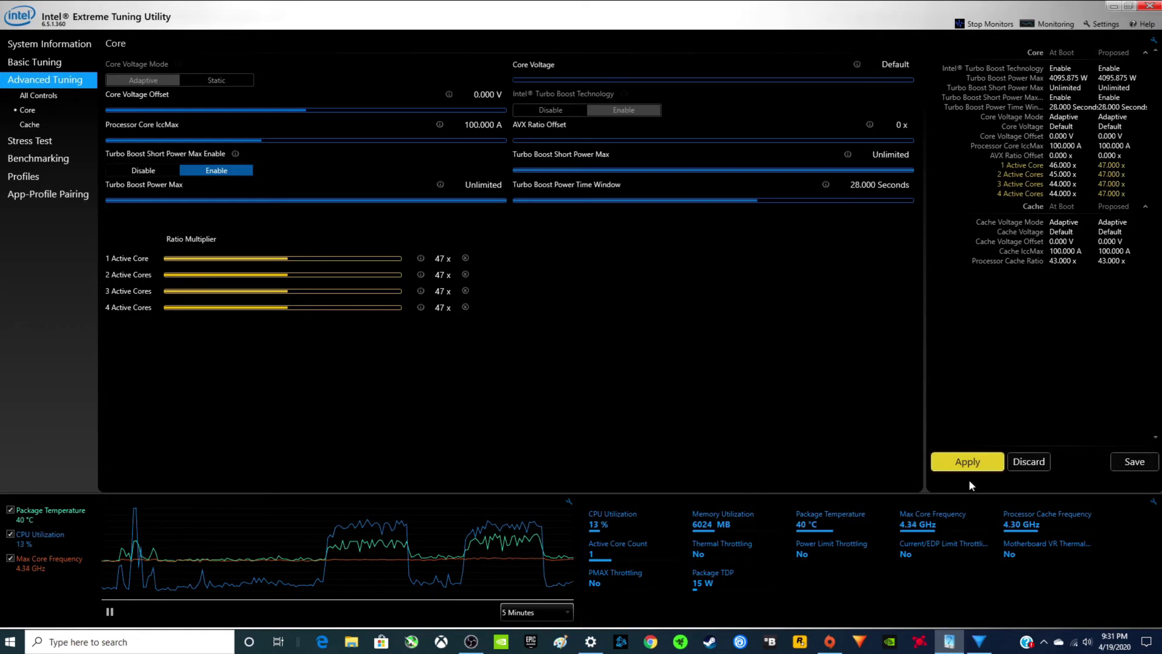
pyautogui.click(968, 460)
# - Save the 47x tuning settings as XTU profile '47'
pyautogui.click(1119, 463)
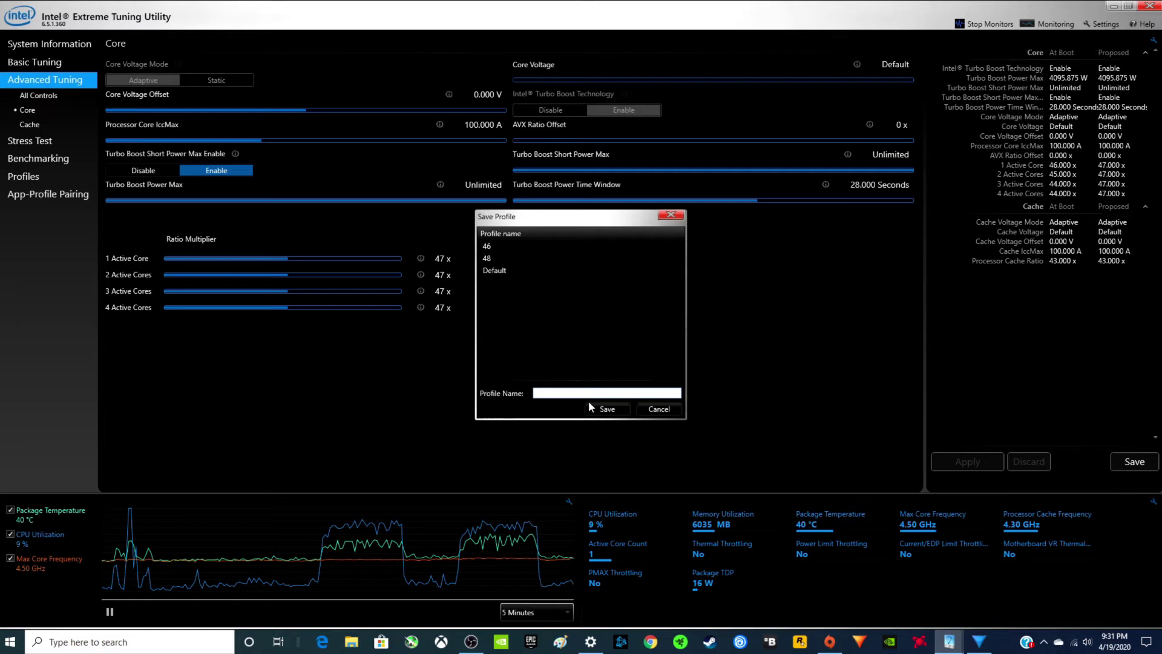
pyautogui.write('47')
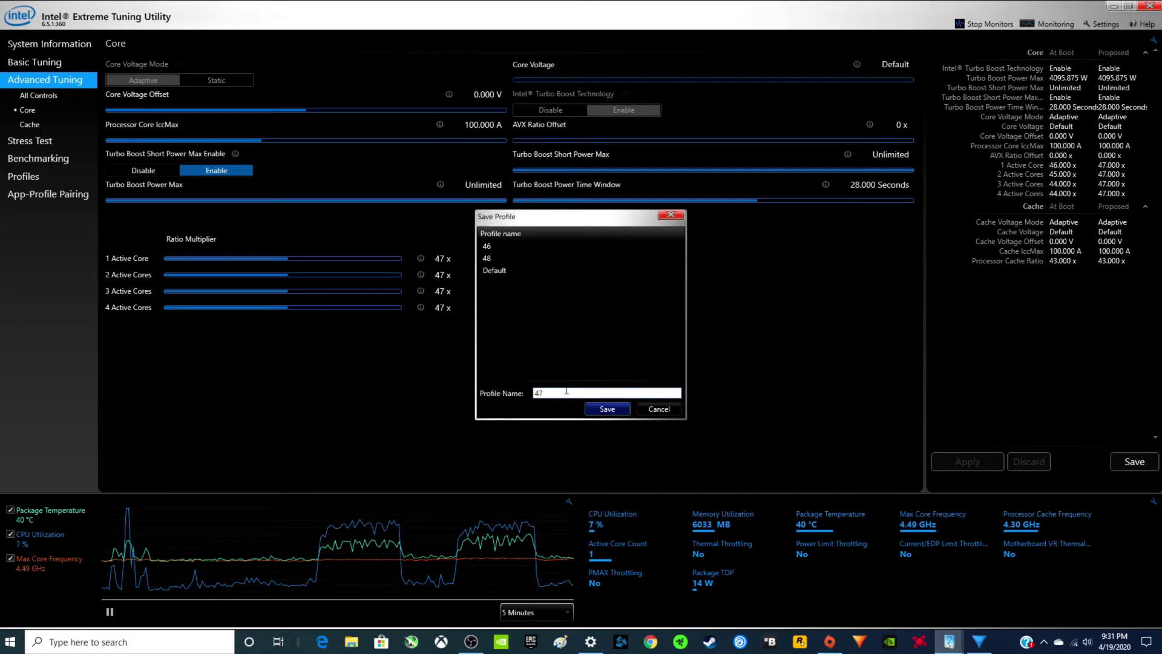
pyautogui.click(608, 409)
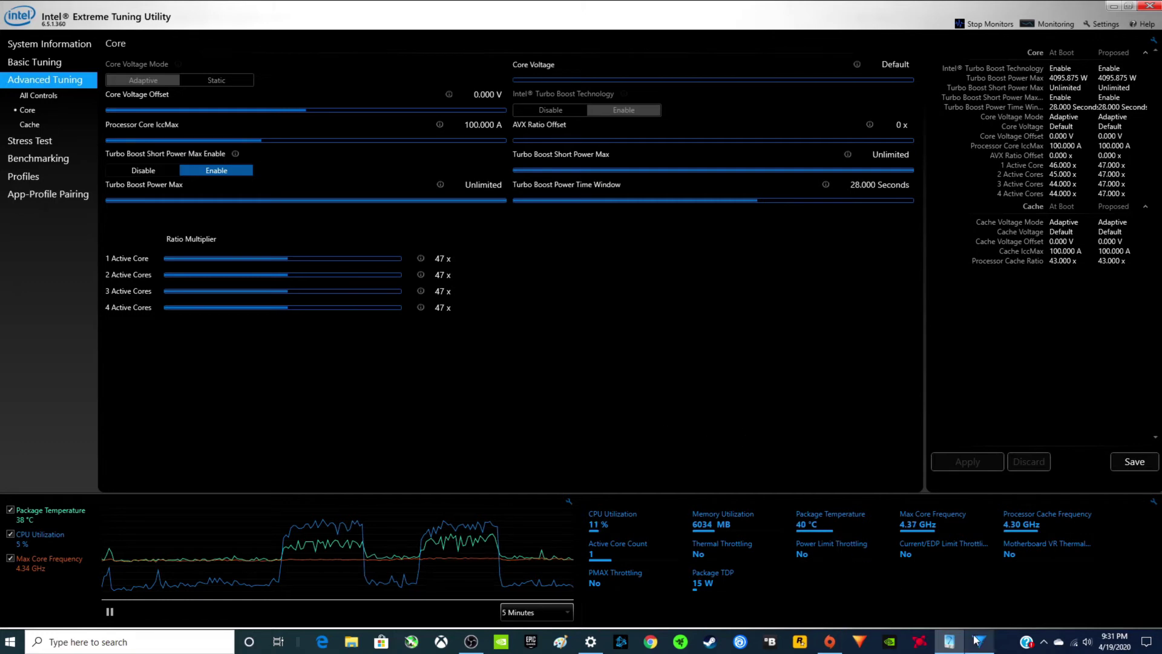
# - Queue the composite shot and export a third 4k test-3 task, finishing in 1:06
pyautogui.click(949, 622)
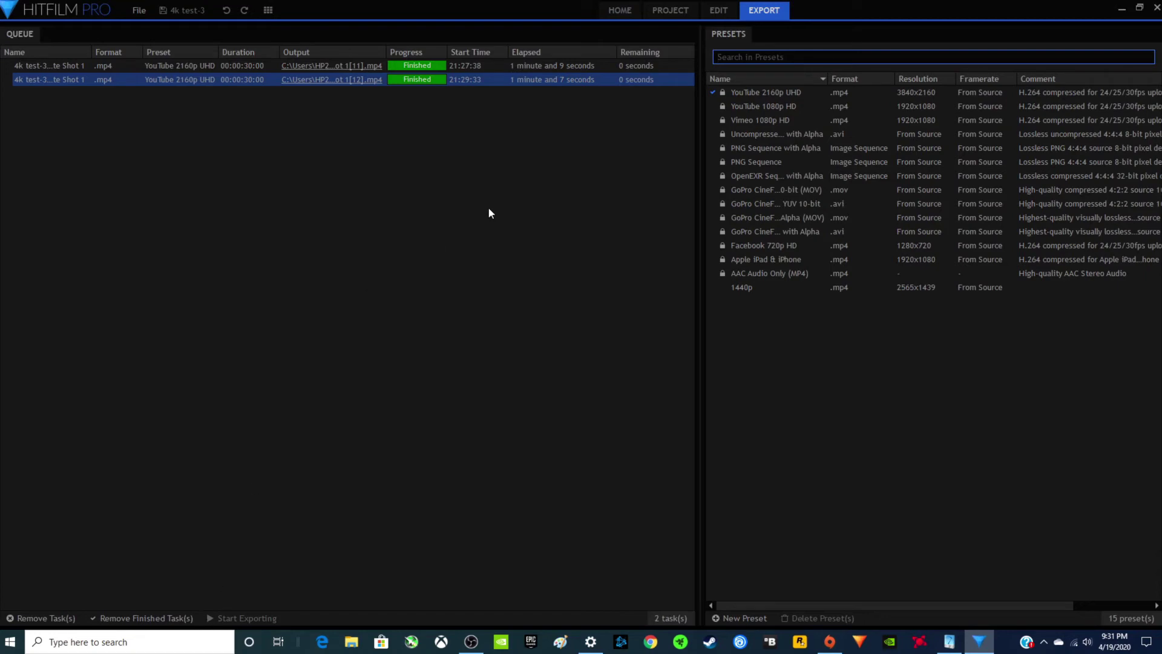
pyautogui.click(719, 10)
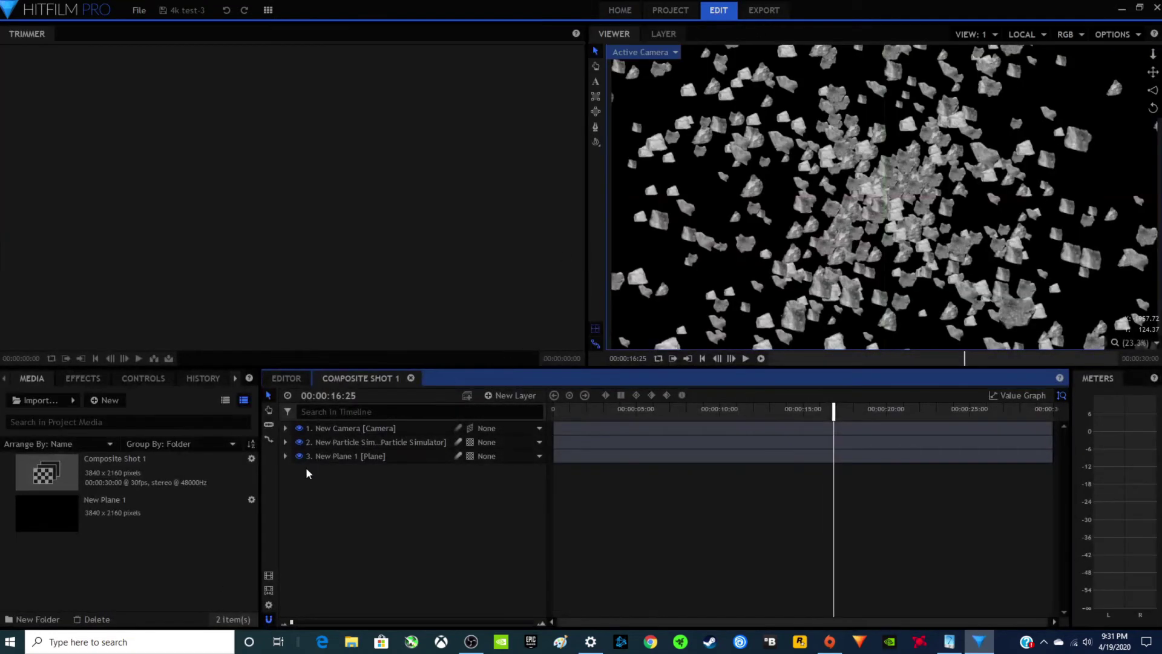
pyautogui.click(269, 576)
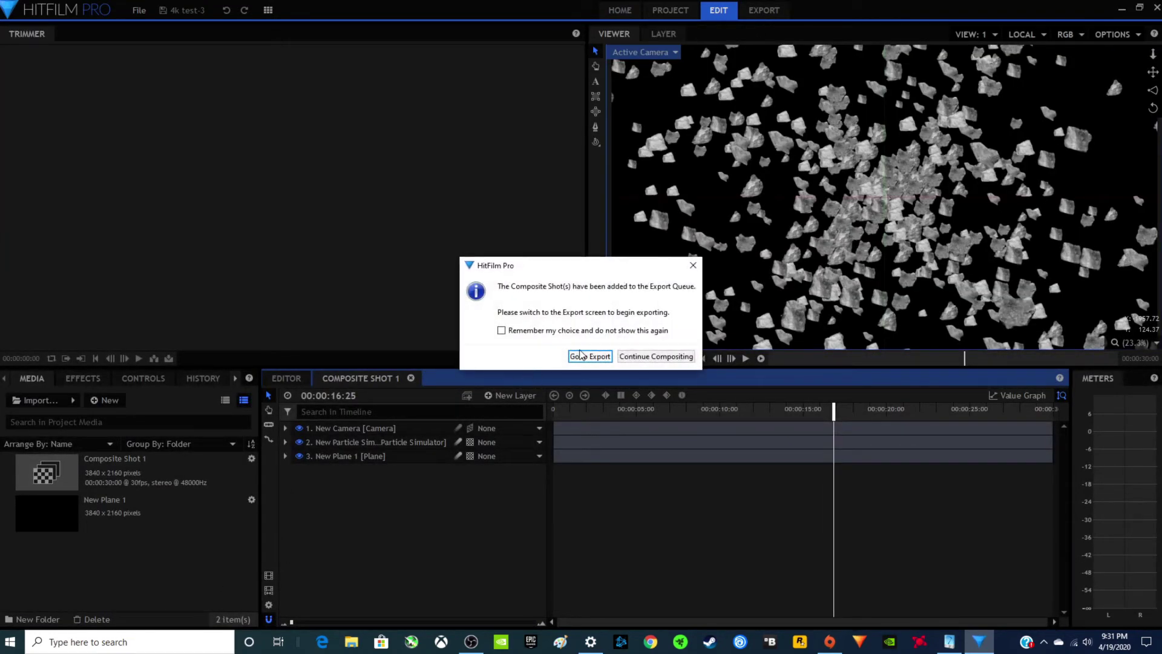
pyautogui.click(605, 359)
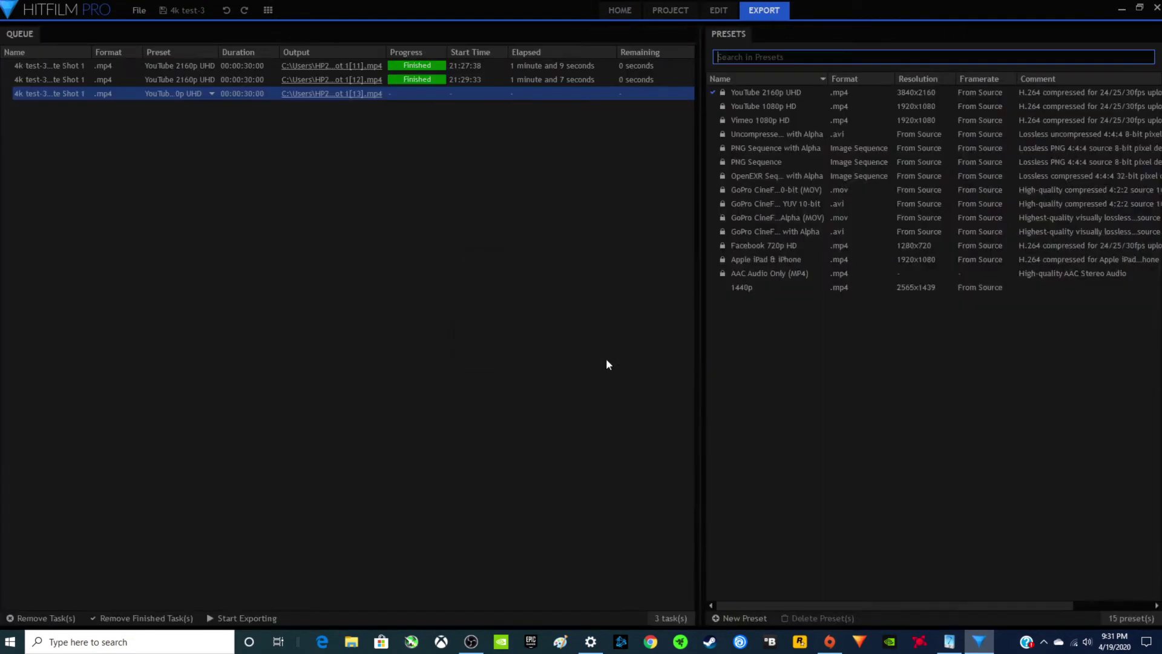
pyautogui.click(248, 618)
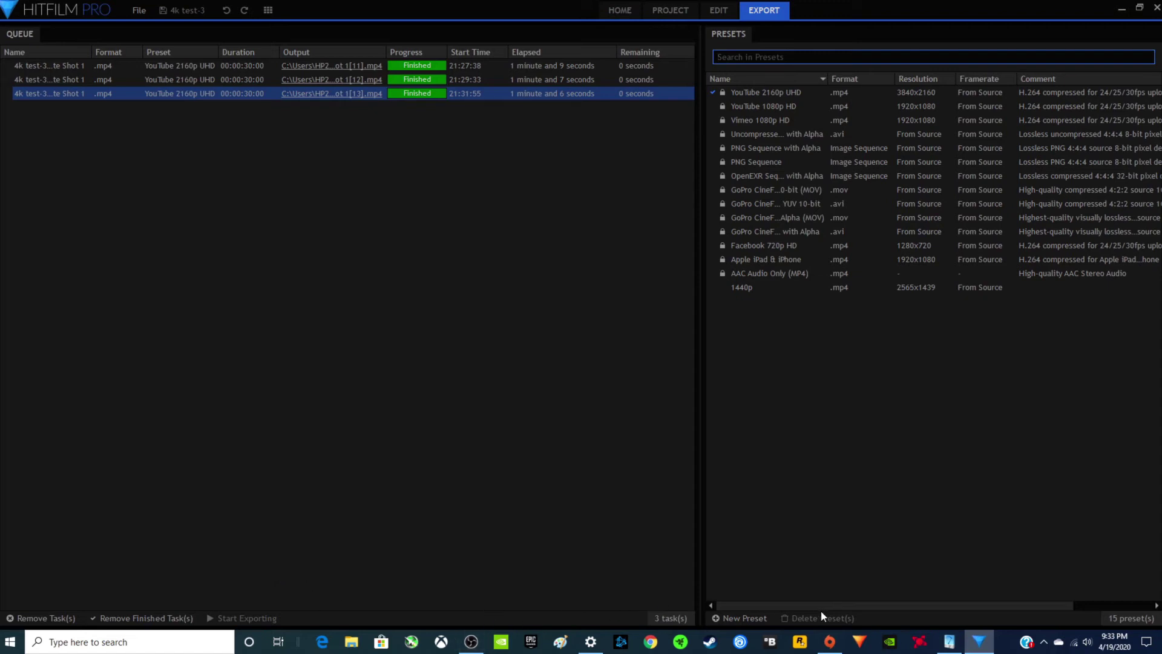
# - Set all four Active Cores ratios to 48x in XTU, apply, and return to HitFilm's queue
pyautogui.click(949, 641)
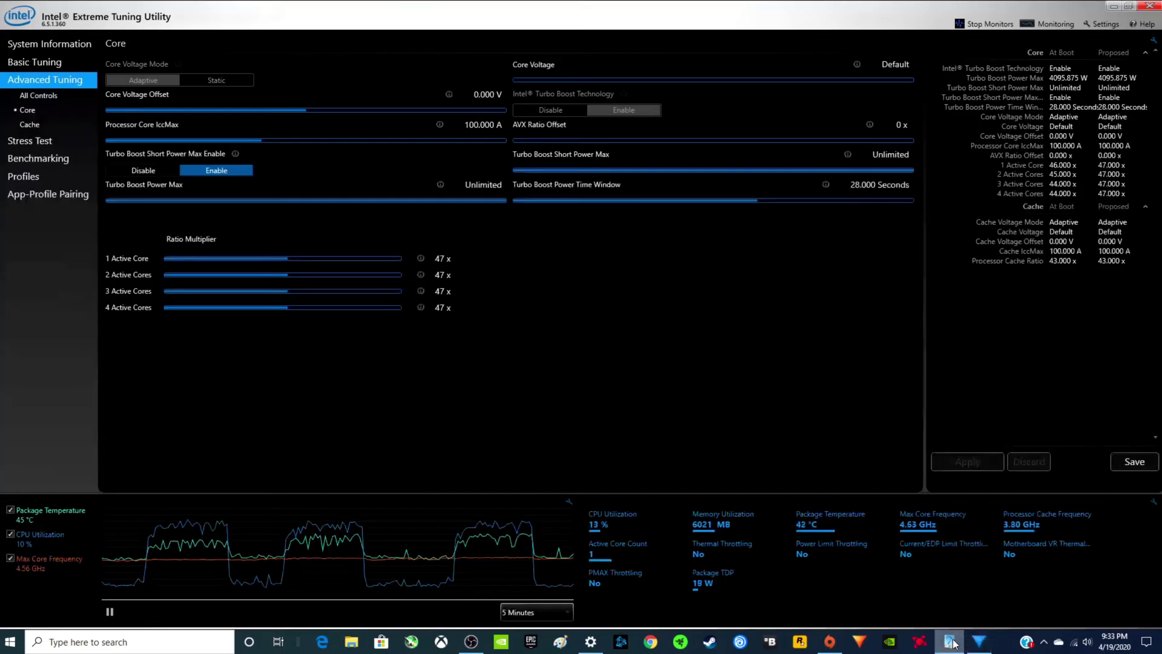
pyautogui.click(457, 259)
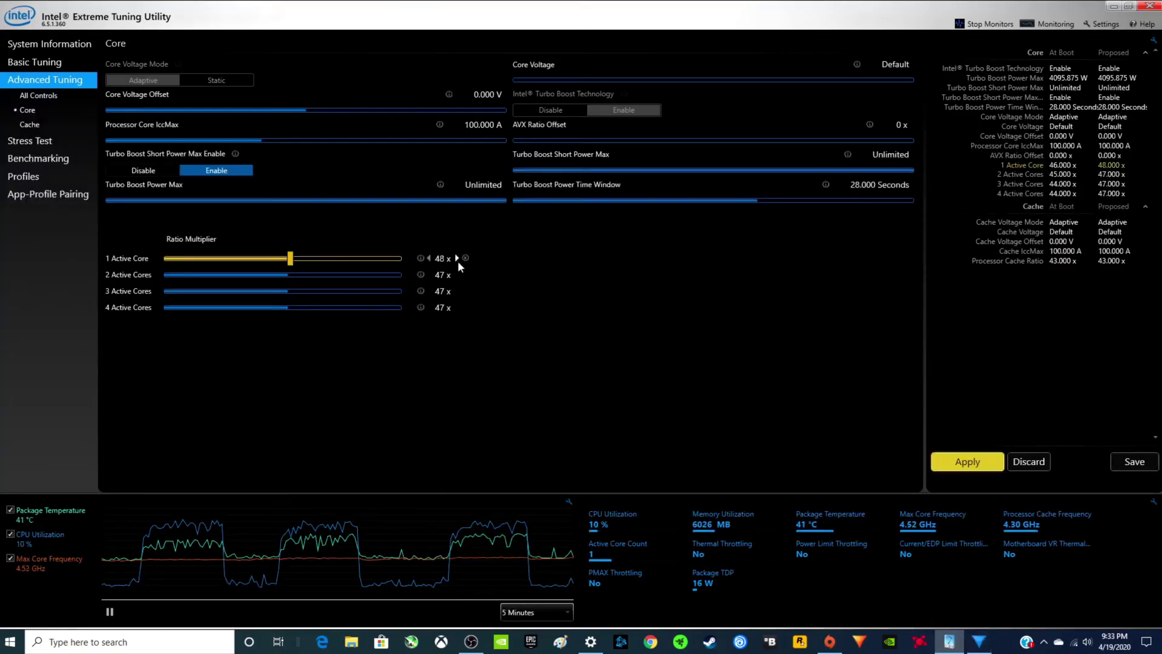
pyautogui.click(456, 308)
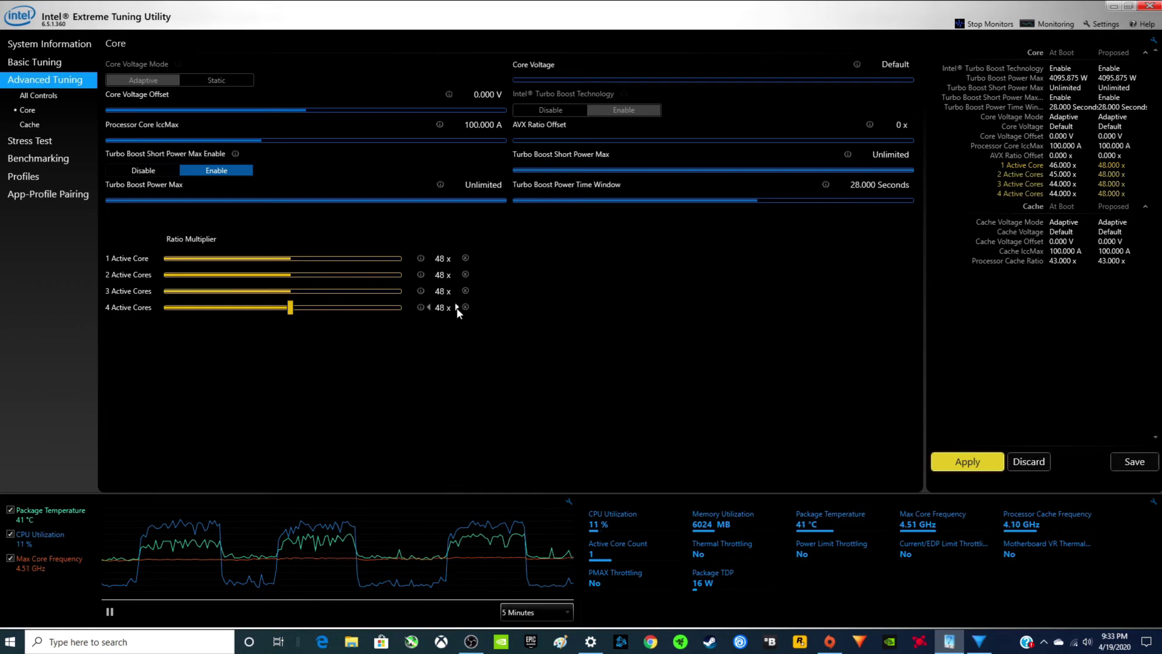
pyautogui.click(950, 460)
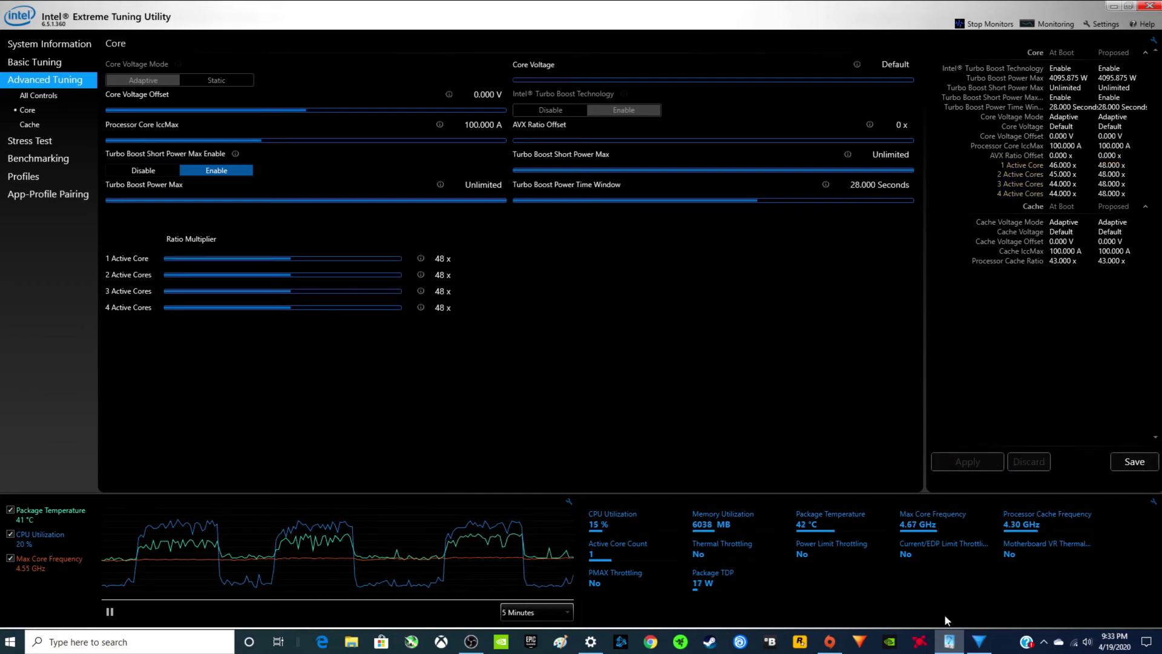
pyautogui.click(978, 640)
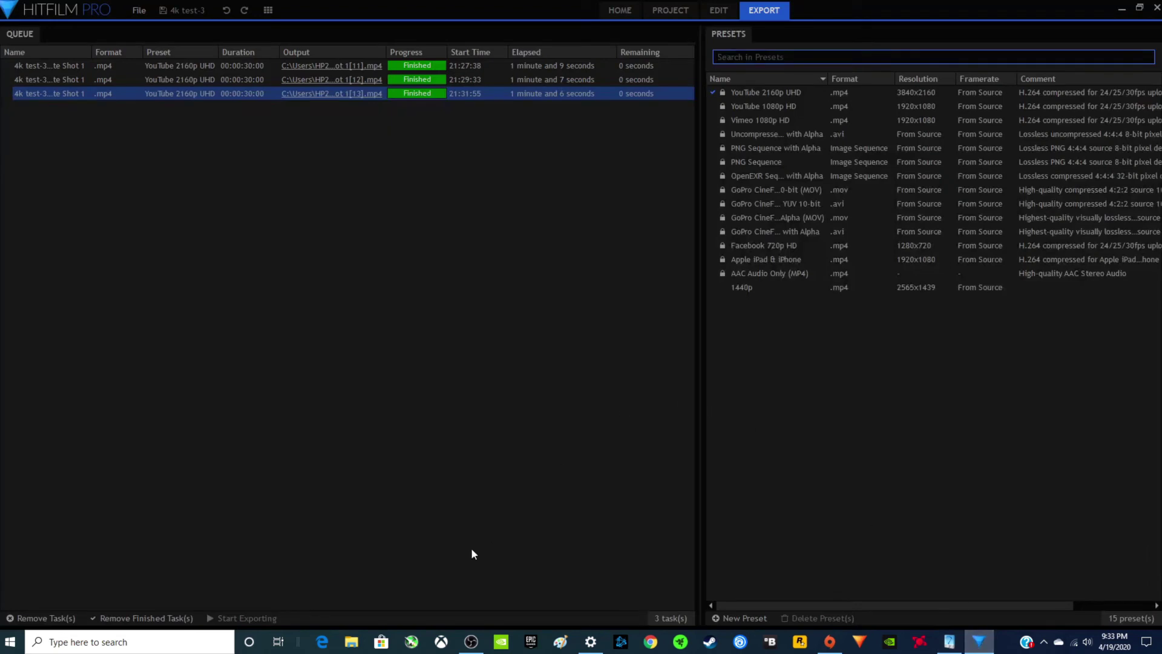
# - Queue the composite shot and export a fourth 4k test-3 task at 48x, finishing in 1:05
pyautogui.click(727, 12)
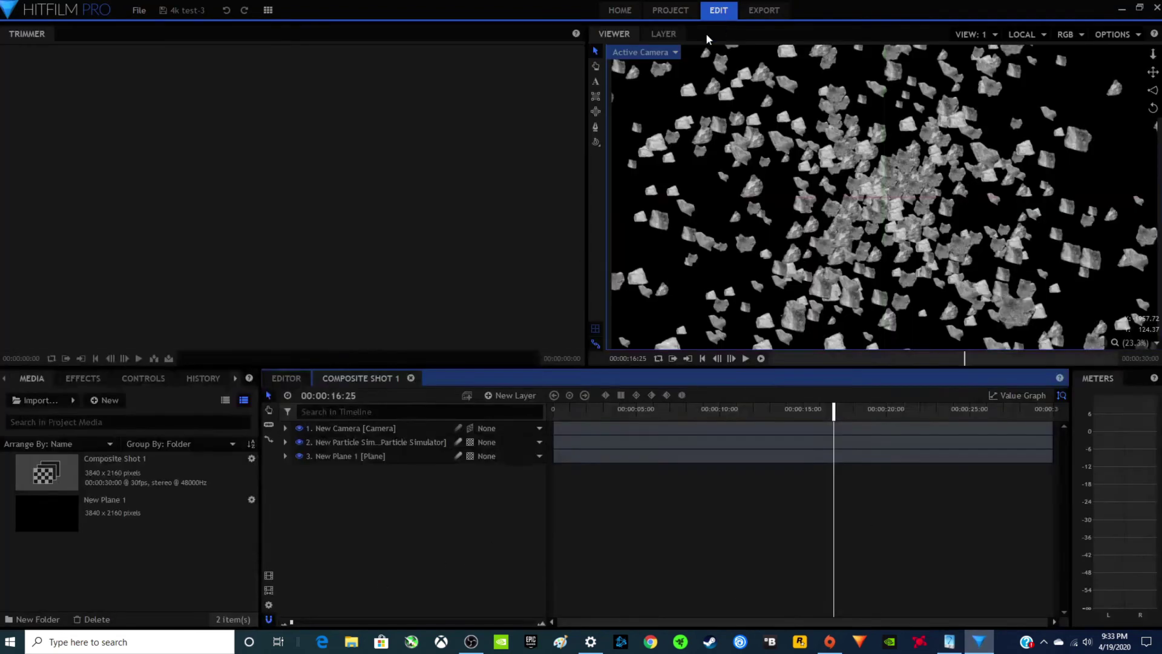
pyautogui.click(269, 575)
pyautogui.click(593, 357)
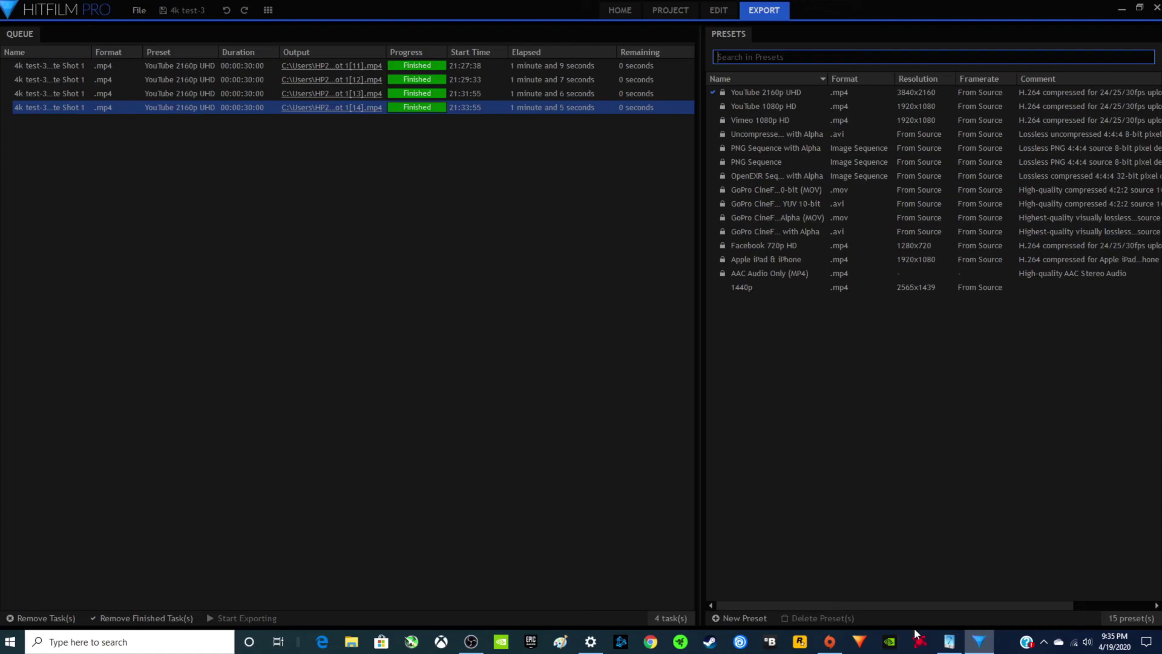
# - Raise all core ratio multipliers to 49x in XTU and apply them
pyautogui.click(949, 642)
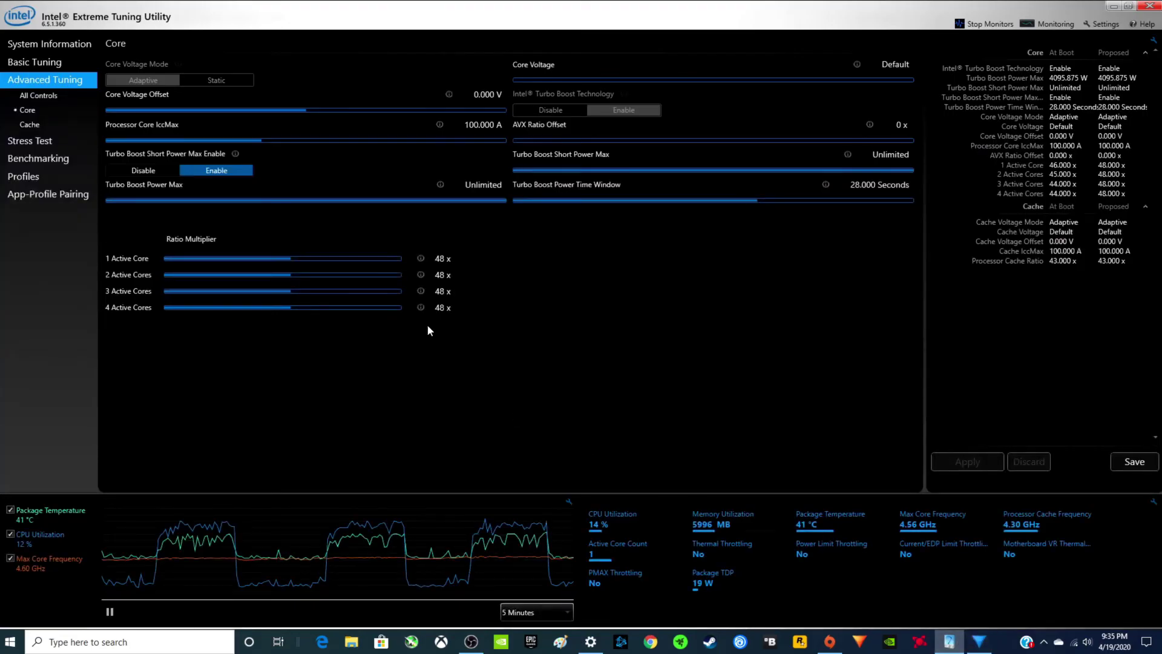
pyautogui.press('Right')
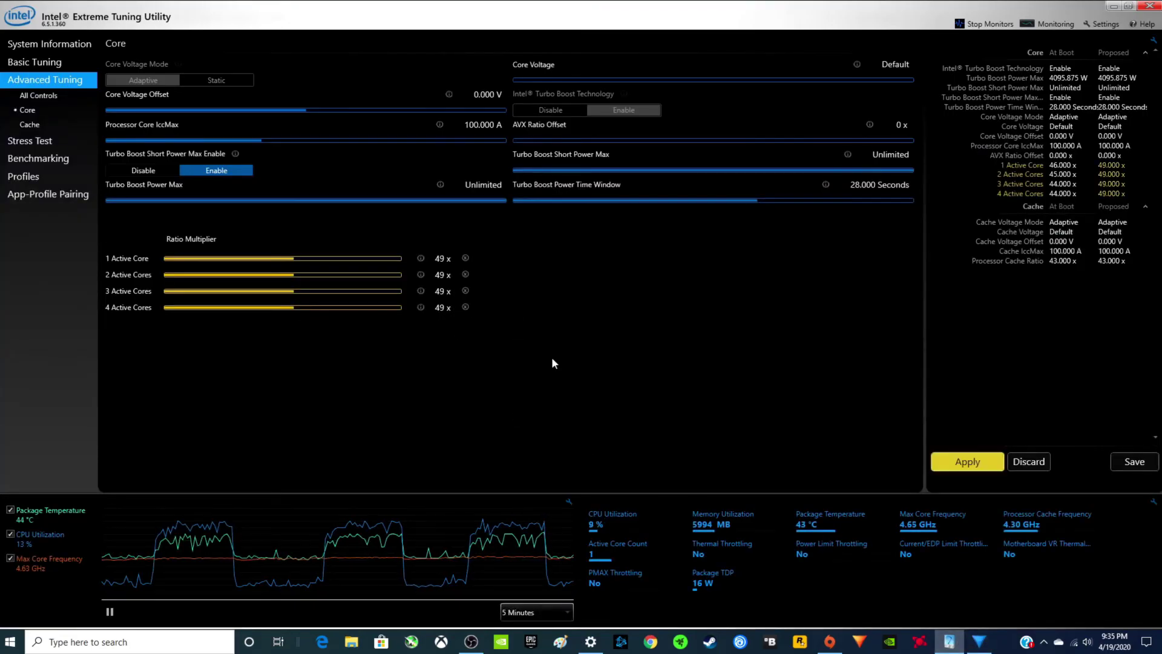
pyautogui.click(978, 463)
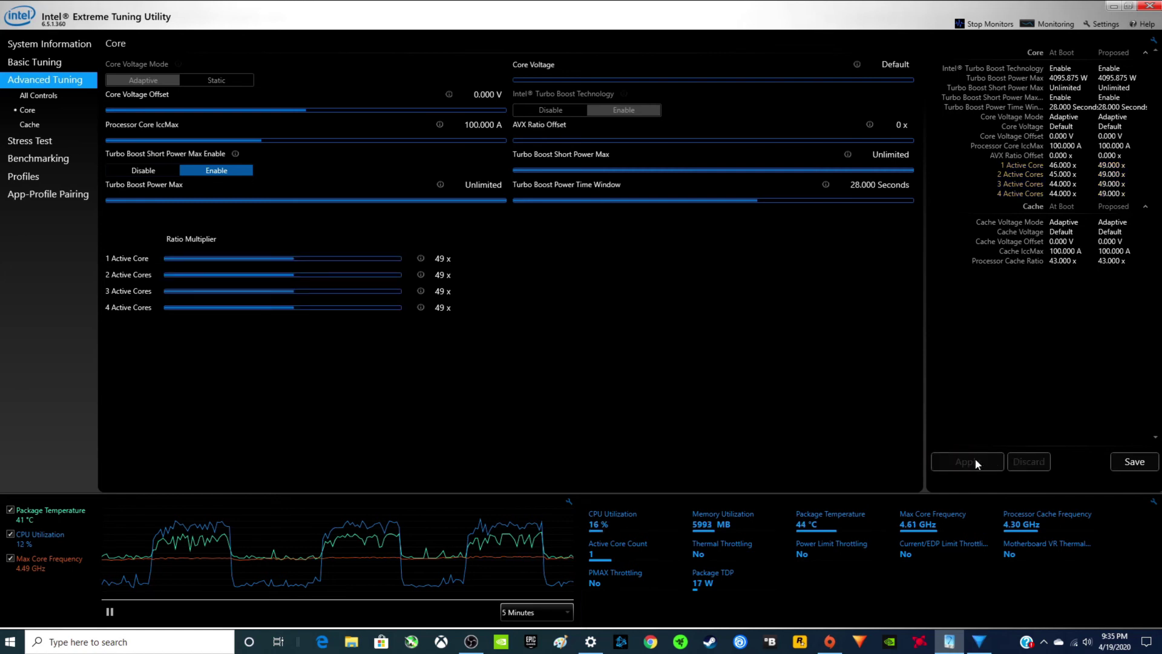
# - Save the 49x settings as profile '49' and return to HitFilm's Composite Shot 1
pyautogui.click(1134, 461)
pyautogui.write('49')
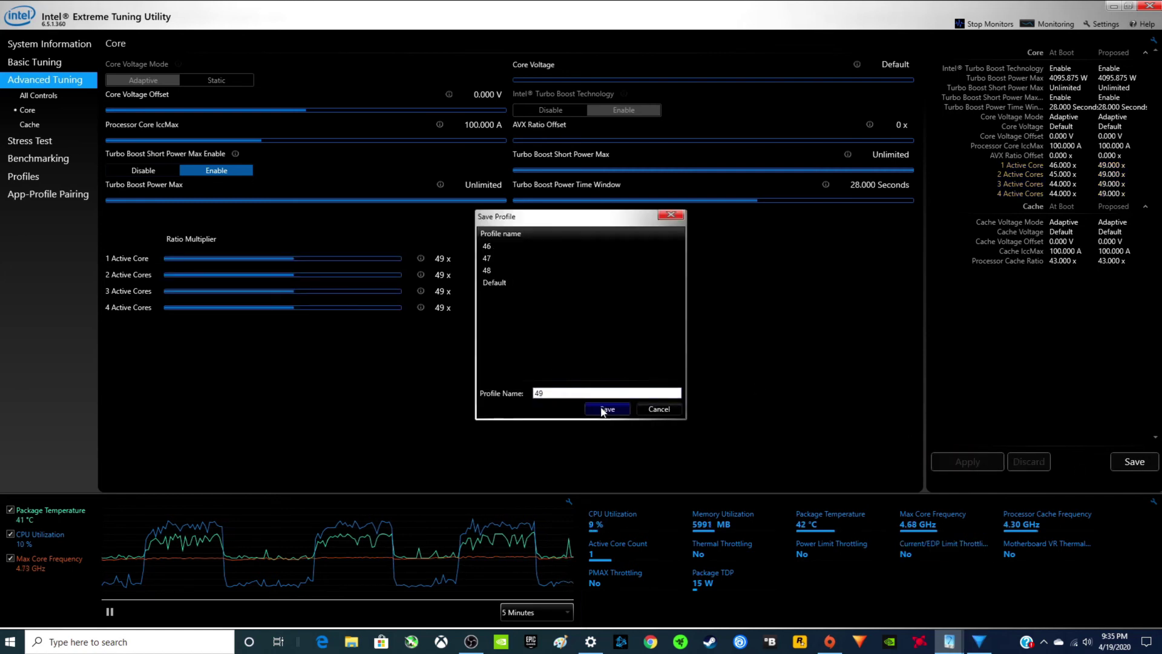
pyautogui.click(607, 409)
pyautogui.hotkey('alt', 'Tab')
# - Queue the composite shot and export a fifth 4k test-3 task at 49x, finishing in 1:04
pyautogui.click(718, 11)
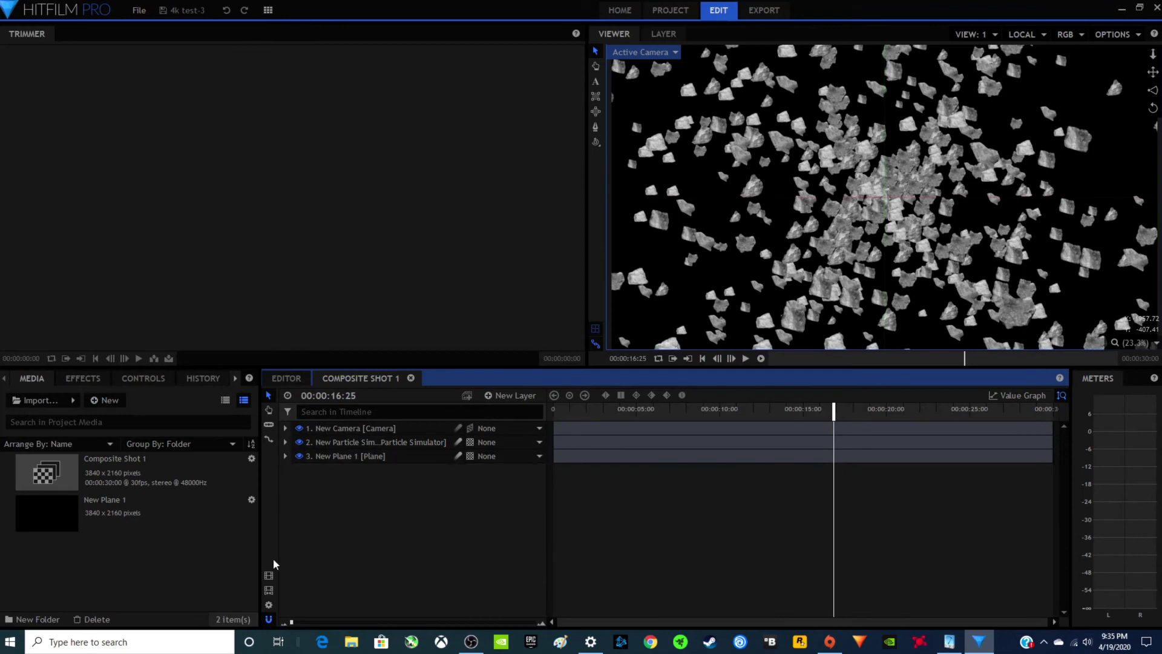
pyautogui.hotkey('ctrl', 'm')
pyautogui.press('Return')
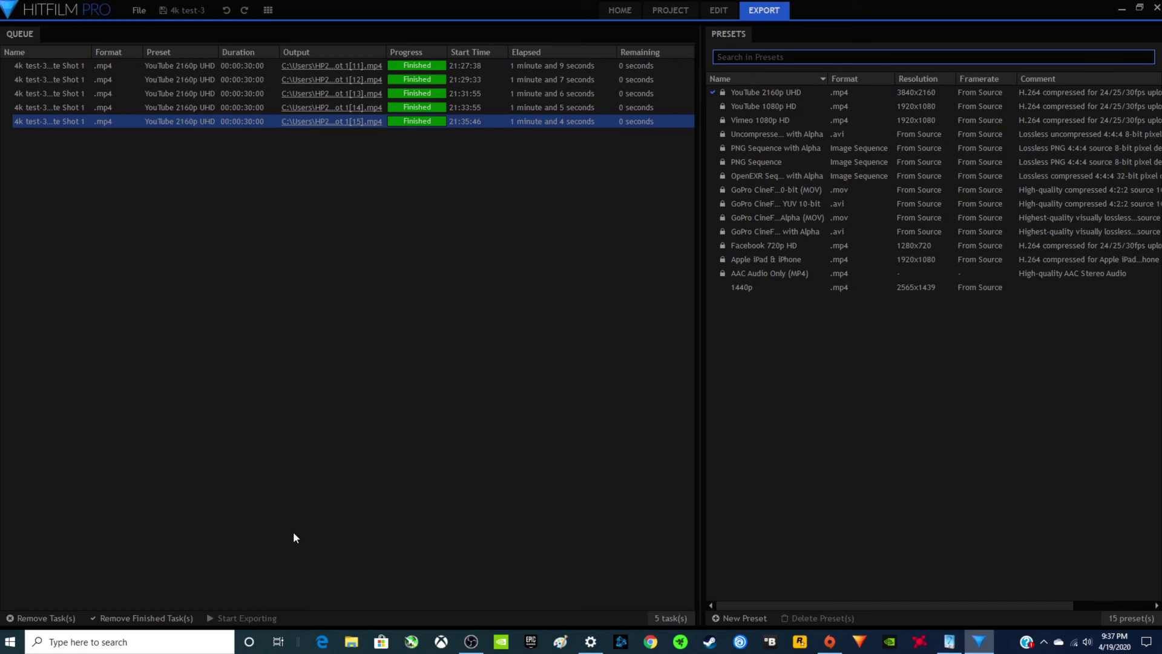
# - Launch Windows Calculator from the taskbar search
pyautogui.click(176, 642)
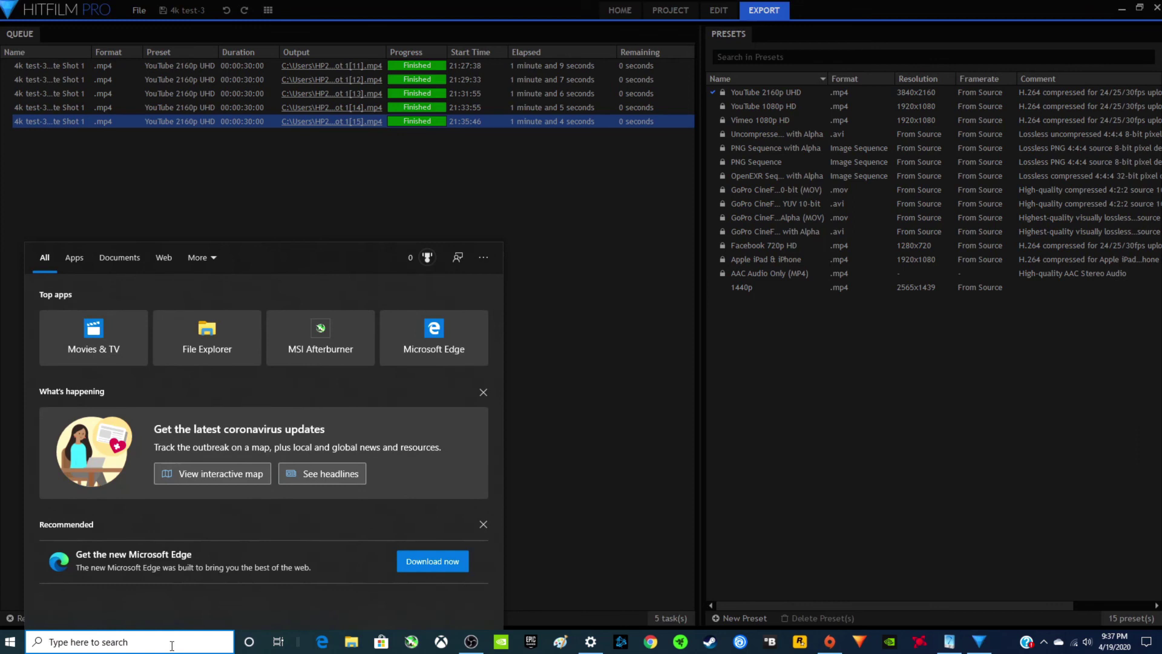
pyautogui.write('calculator')
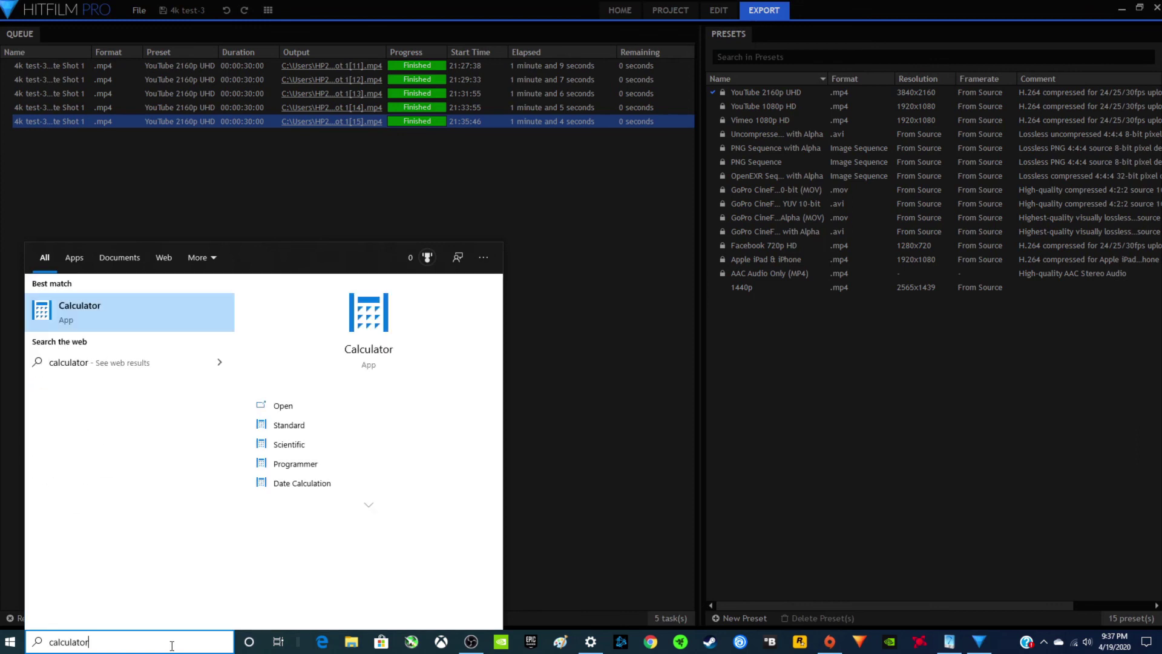
pyautogui.press('Return')
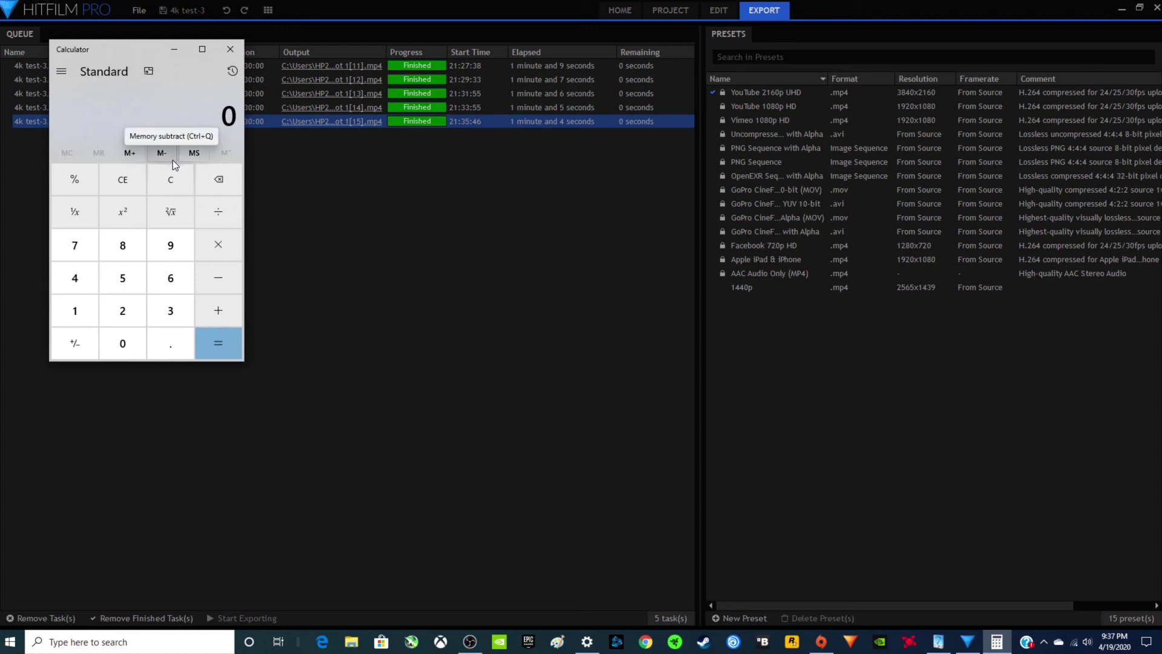
# - Calculate 5 ÷ 69, giving 0.072463768115942
pyautogui.write('5')
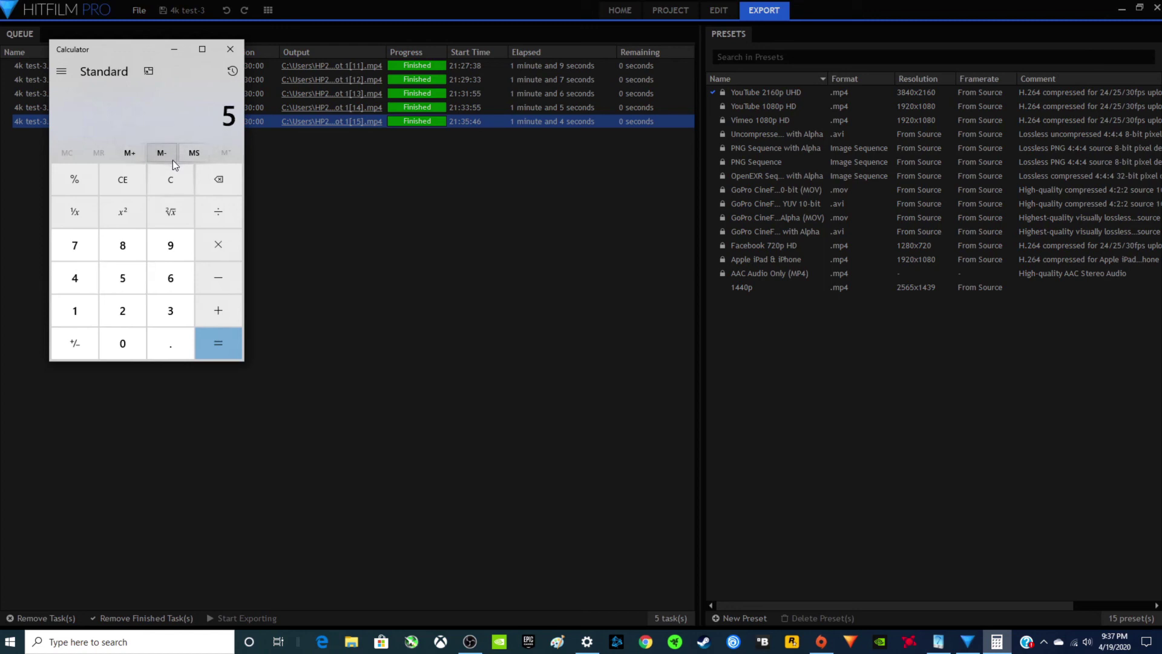
pyautogui.press('/')
pyautogui.write('69')
pyautogui.press('Return')
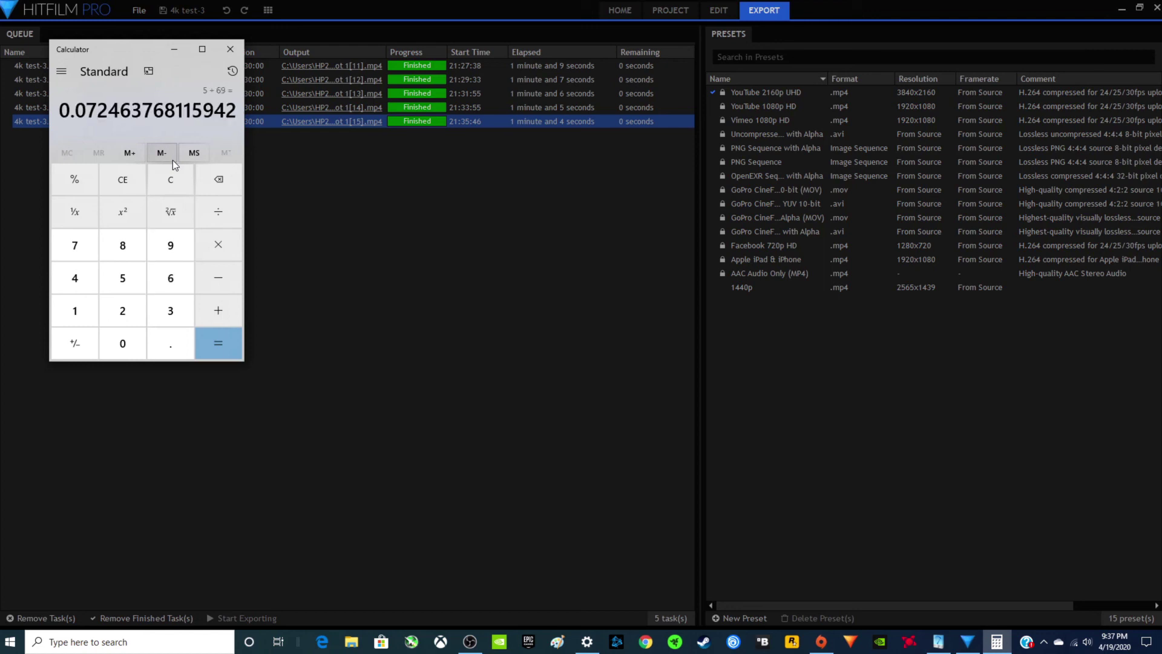